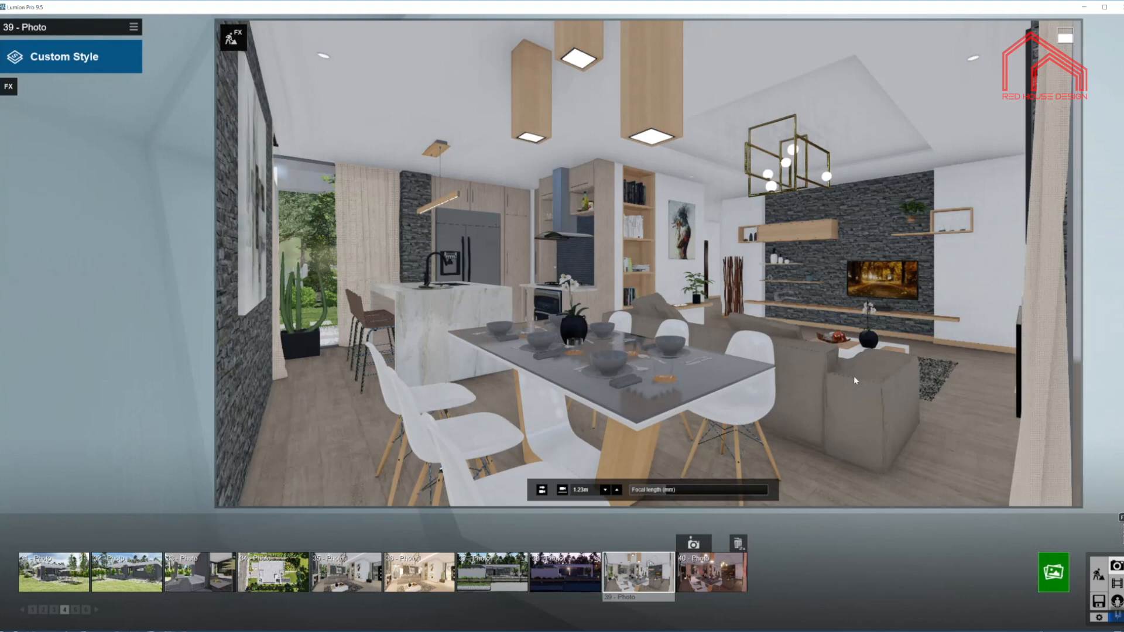
Render the 39 - Photo shot at Desktop 1920x1080 and save it as Bungallow_#6_9 in JPG format
left_click(1053, 572)
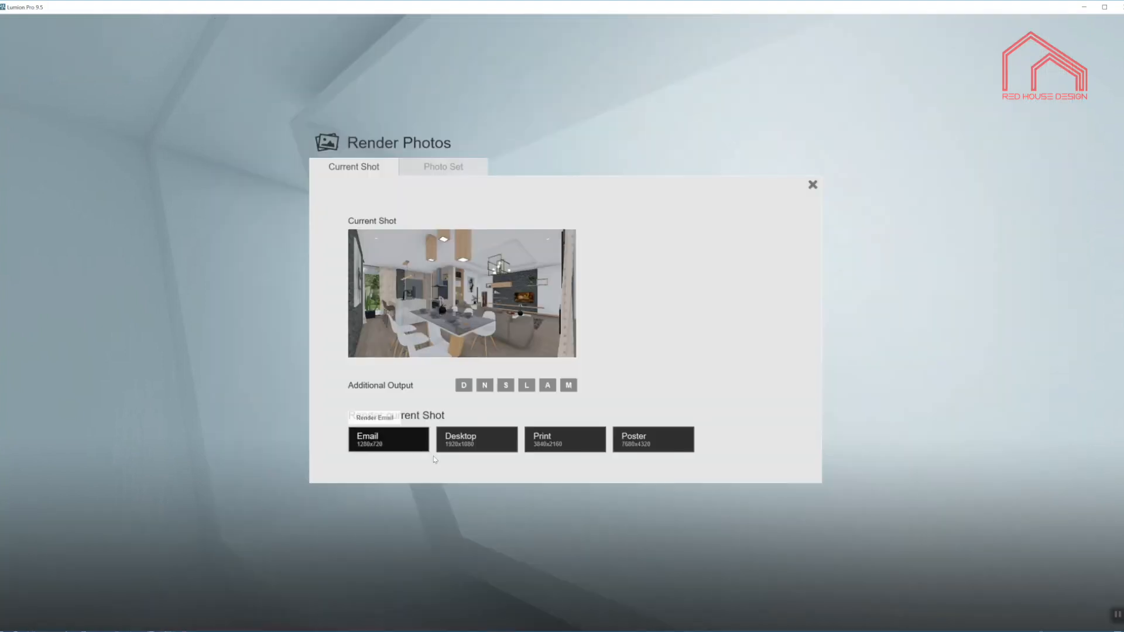
left_click(480, 438)
left_click(827, 151)
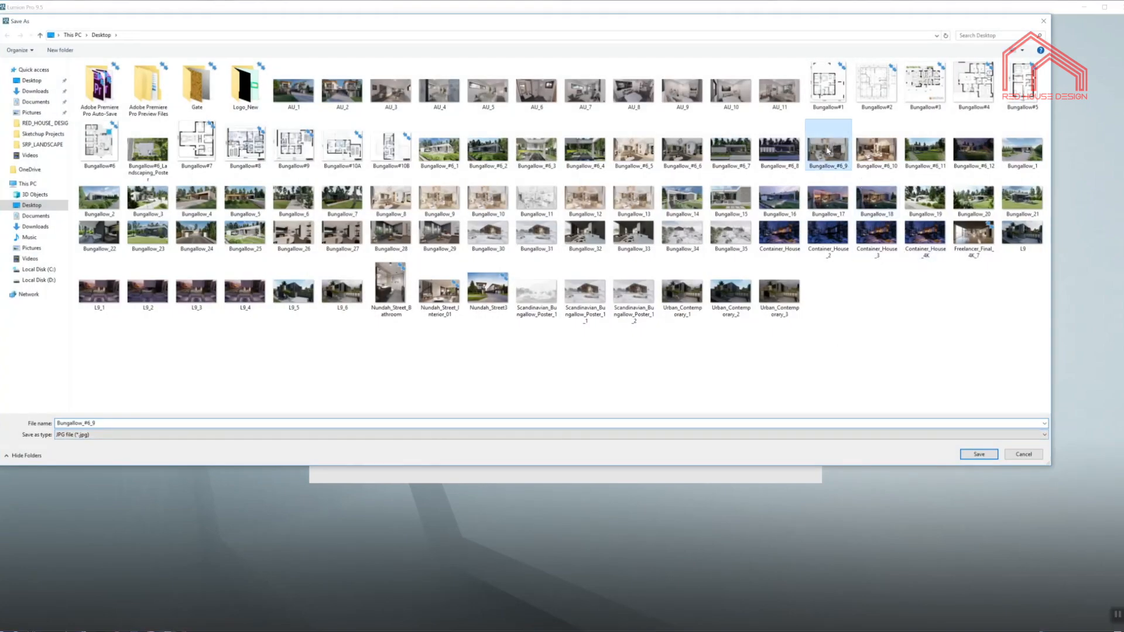
left_click(828, 150)
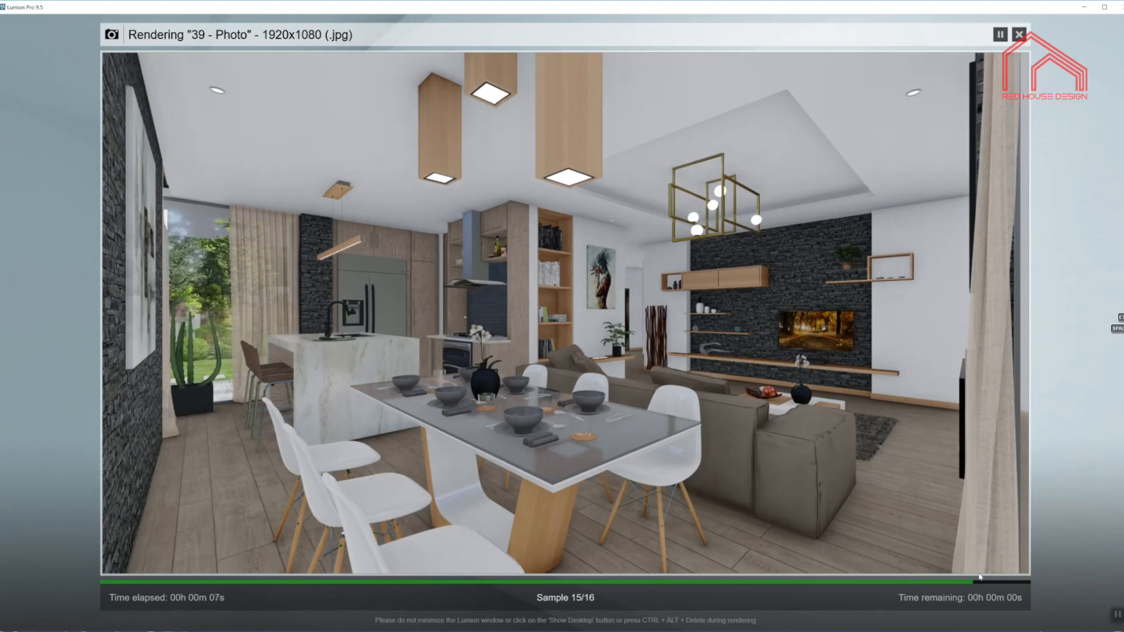
left_click(996, 568)
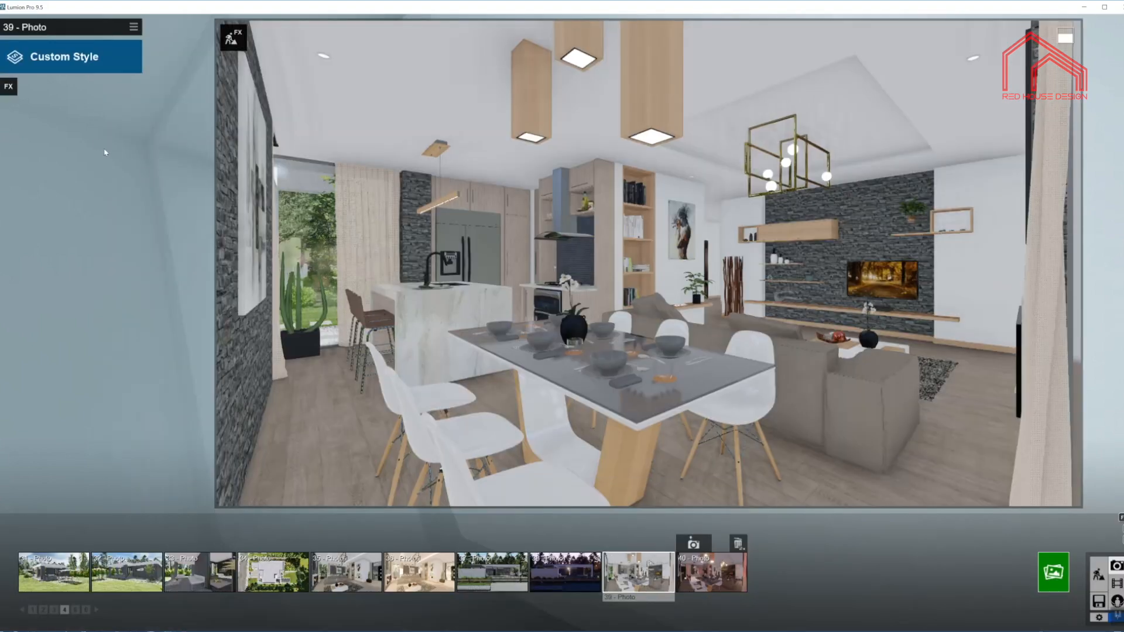
From the 40 - Photo night shot's scene, increase the emissive setting of the dining pendants' light-panel material and save the material change
mouse_move(670, 591)
left_click(711, 577)
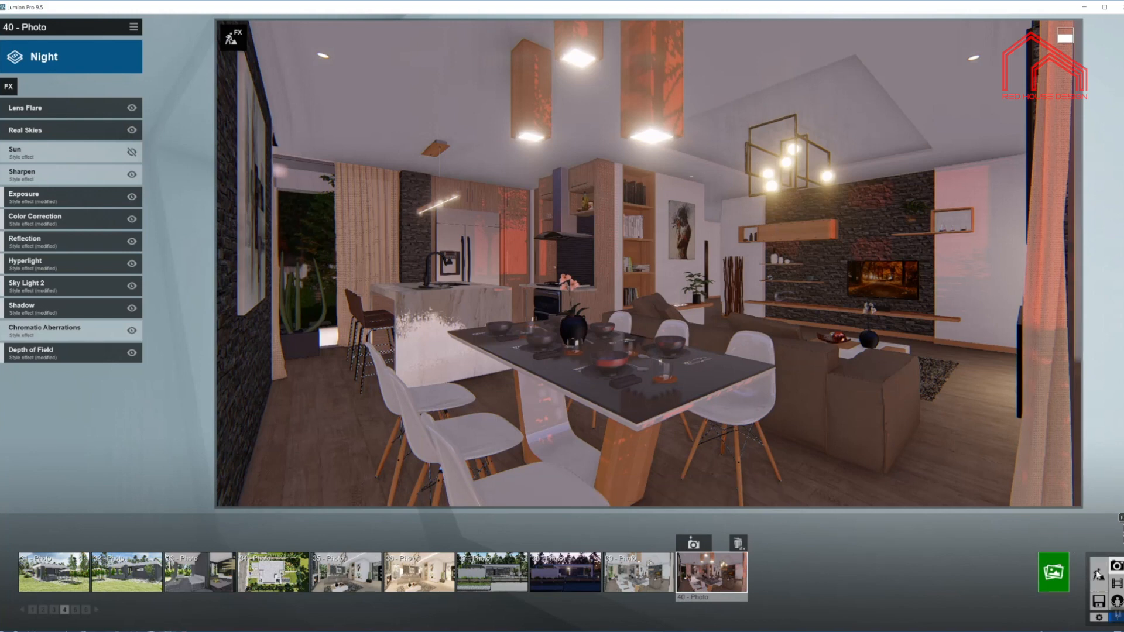
left_click(1098, 575)
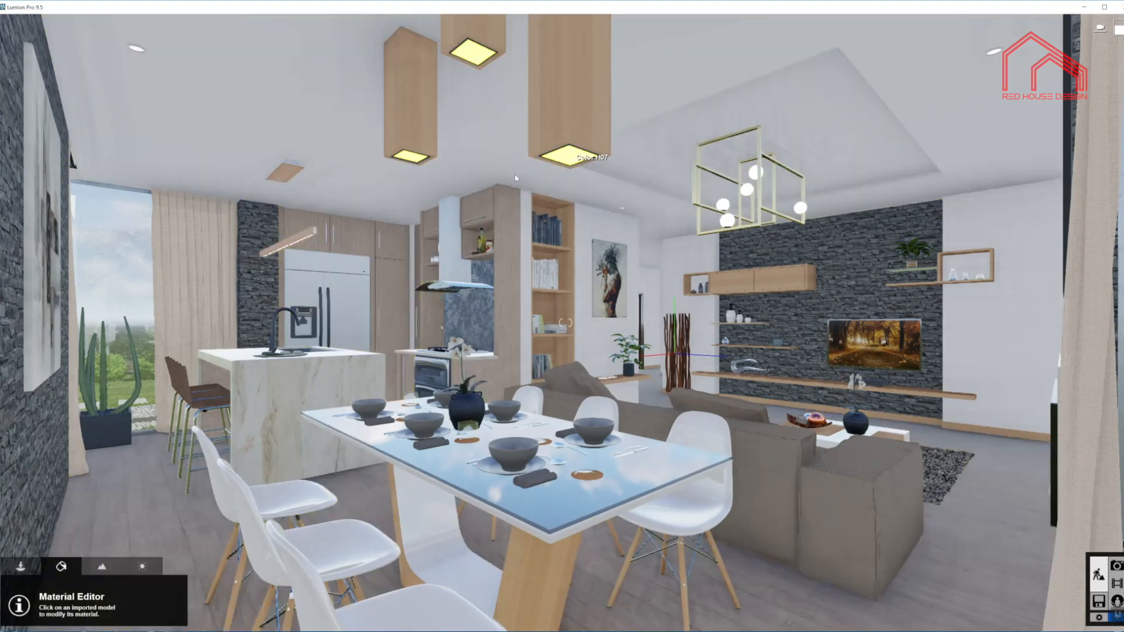
left_click(567, 156)
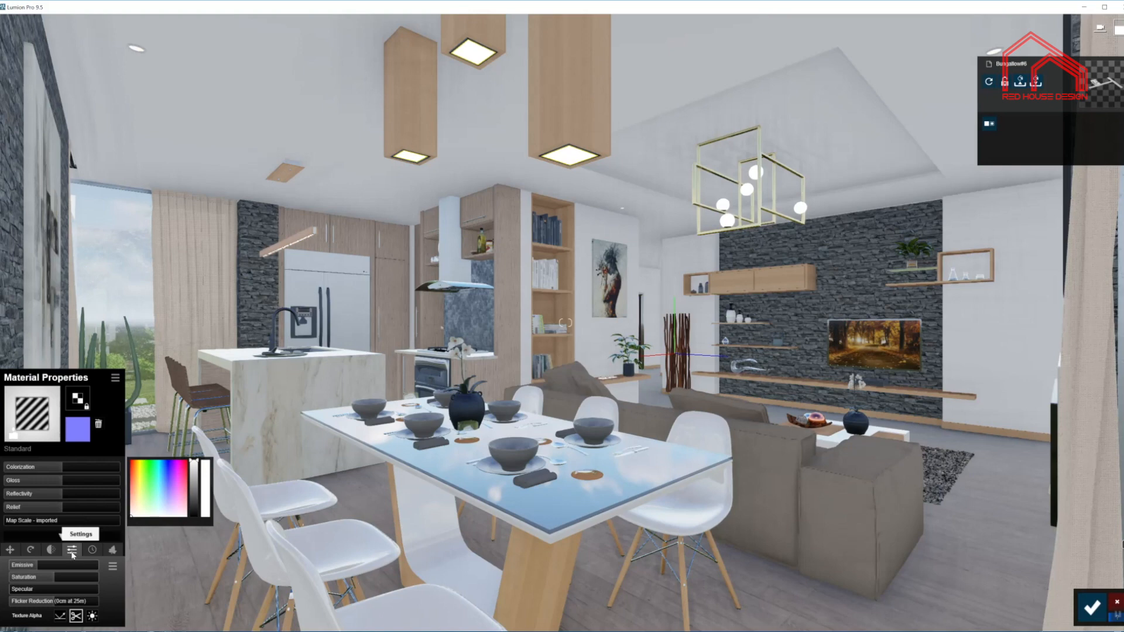
mouse_move(30, 567)
left_mouse_down()
mouse_move(92, 567)
mouse_move(38, 565)
left_mouse_up()
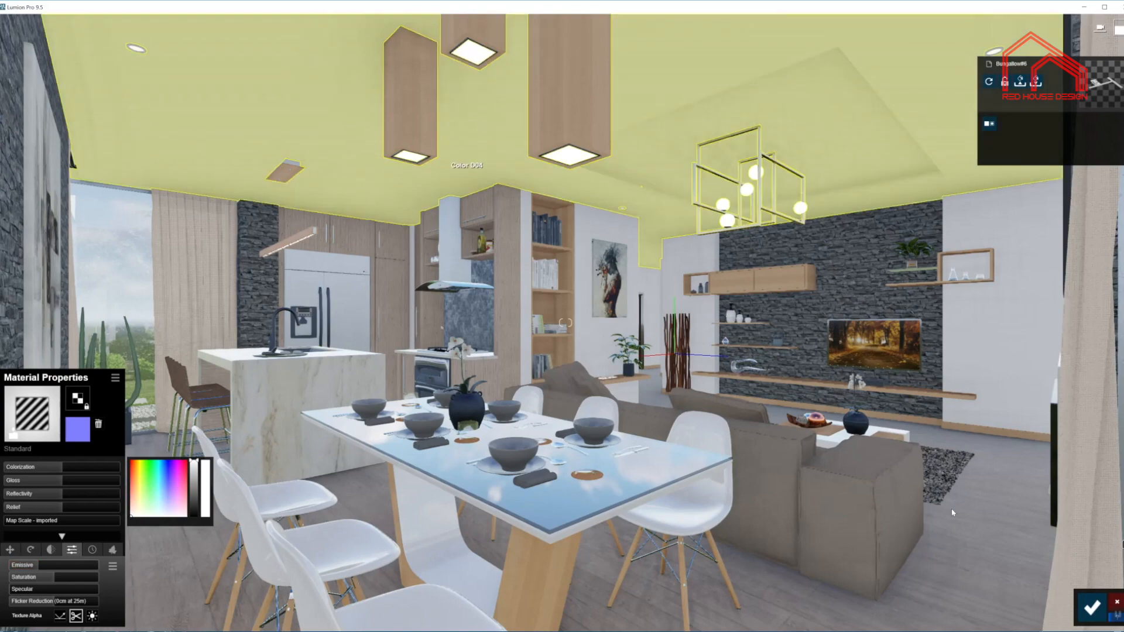
left_click(1091, 608)
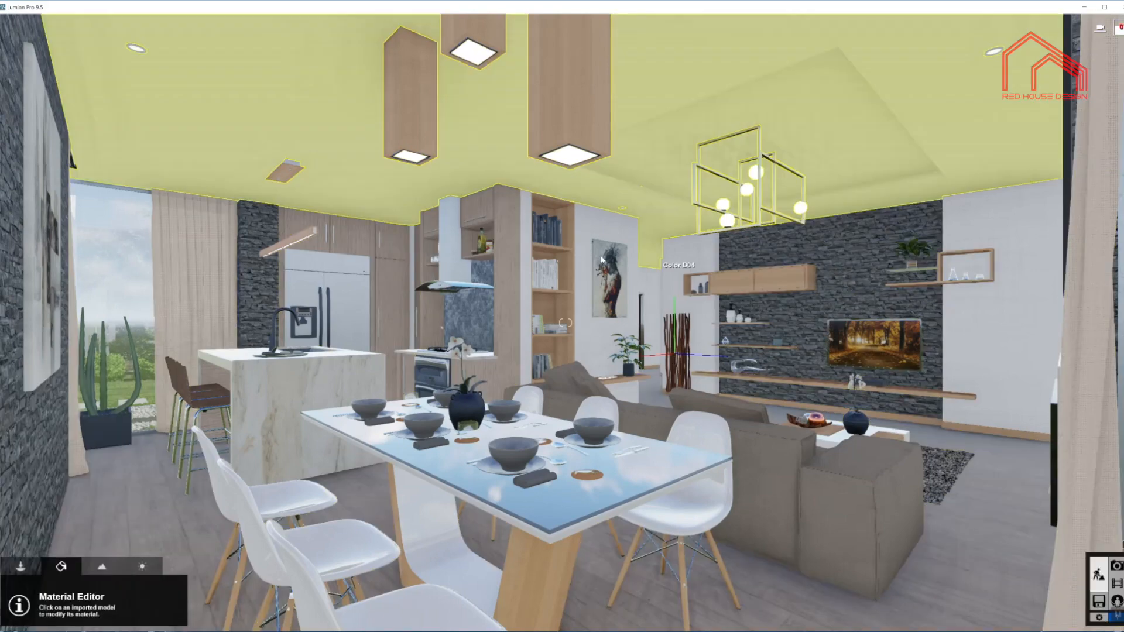
Switch to editing light objects and show layer 3 with the ceiling spotlights
left_click(24, 567)
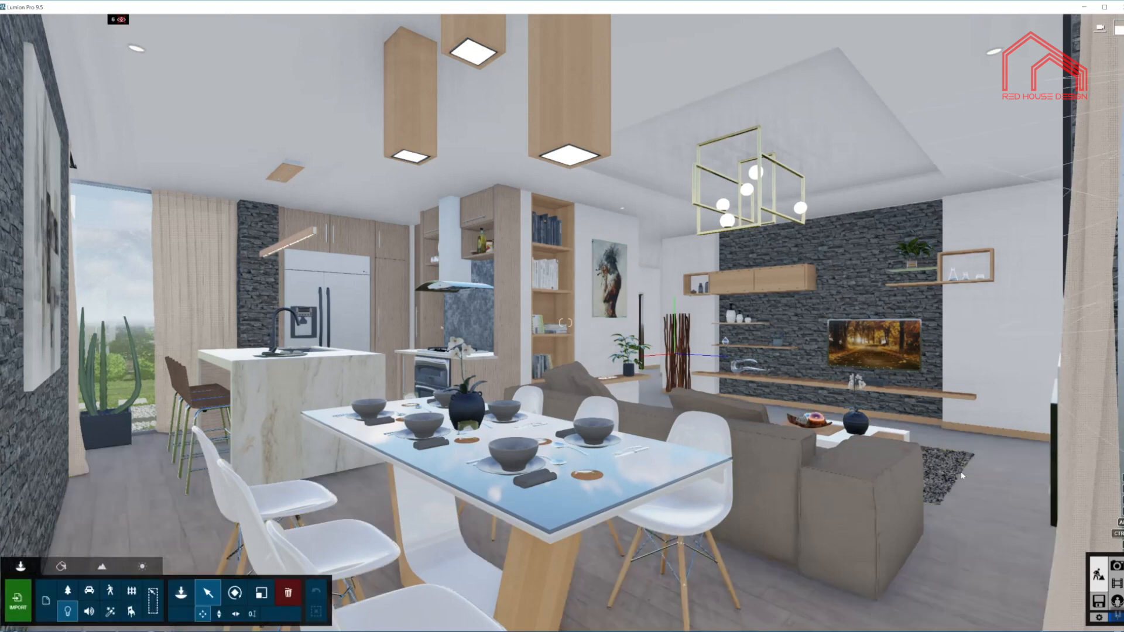
mouse_move(62, 35)
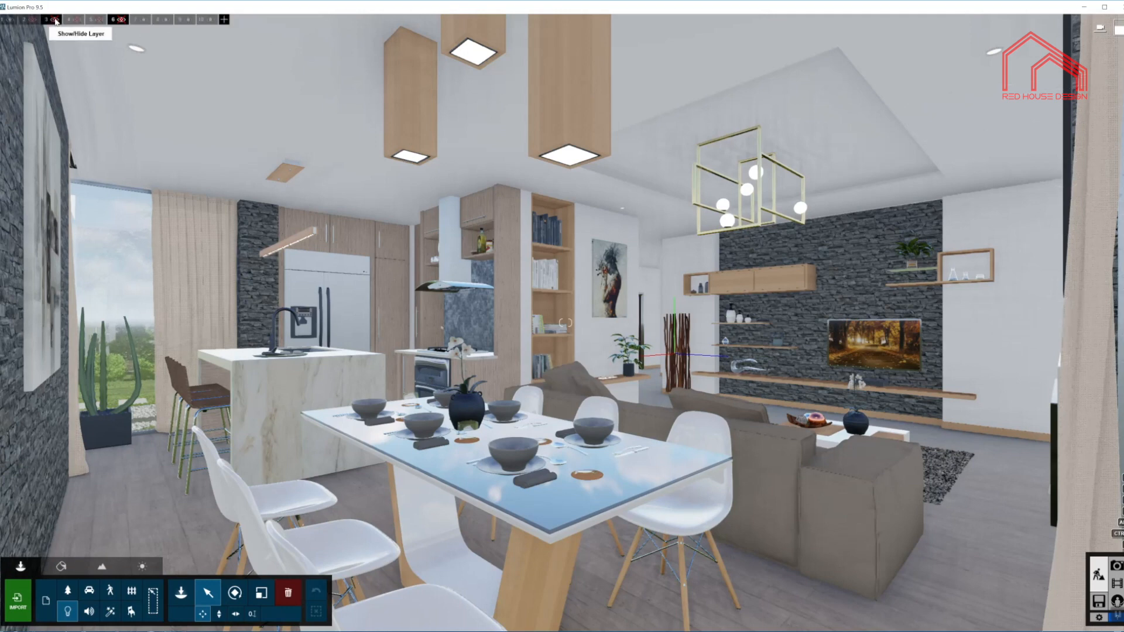
left_click(54, 20)
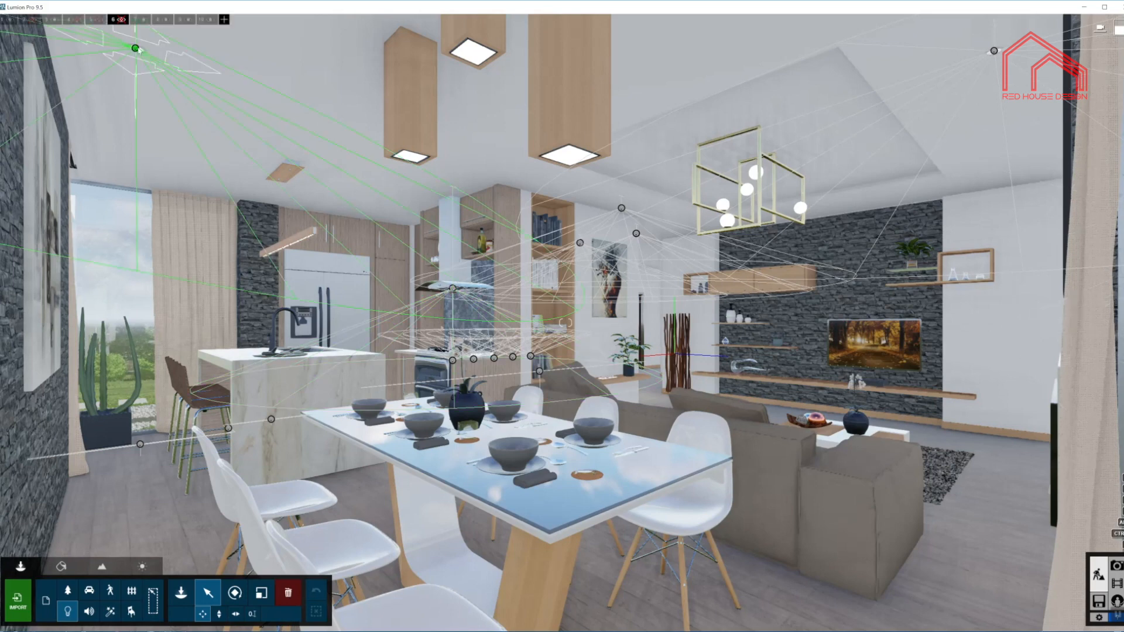
Adjust the cone angle of the ceiling spotlight beside the stone picture wall and check the night photo
left_click(135, 48)
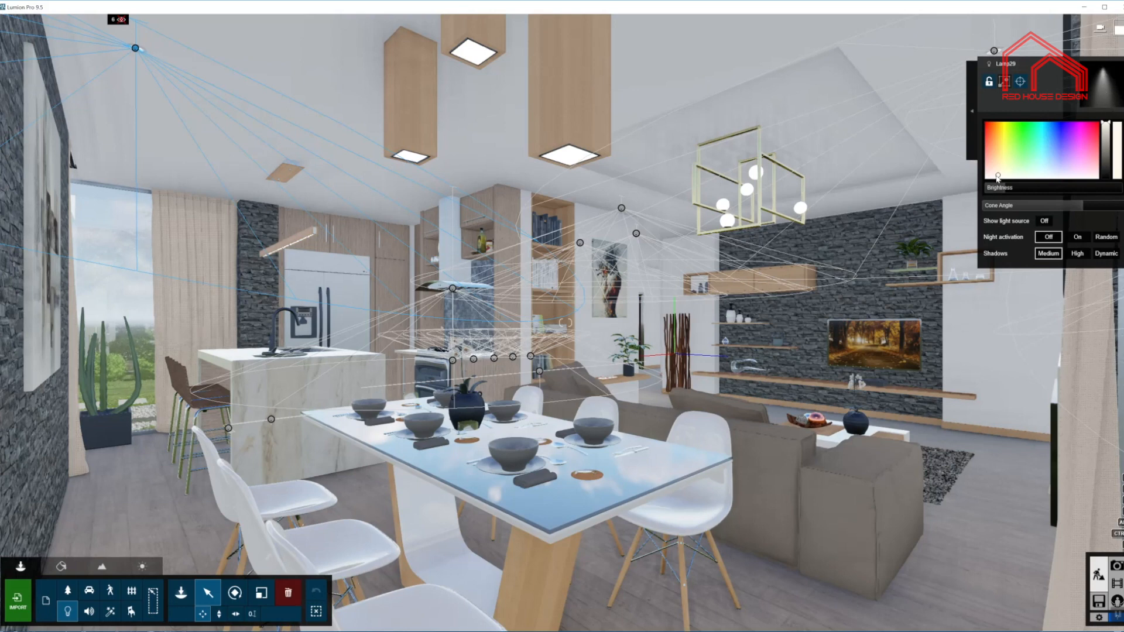
mouse_move(1006, 188)
left_click(1079, 204)
left_click(1116, 568)
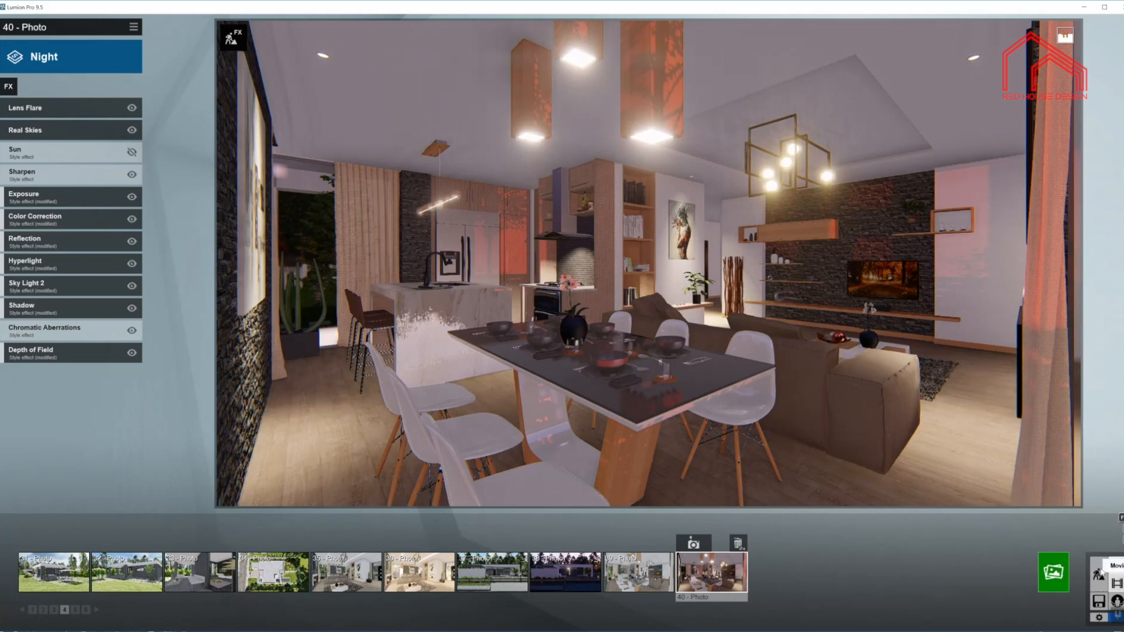
Return to the build scene and show layer 4 with the pendant spotlights
left_click(1098, 574)
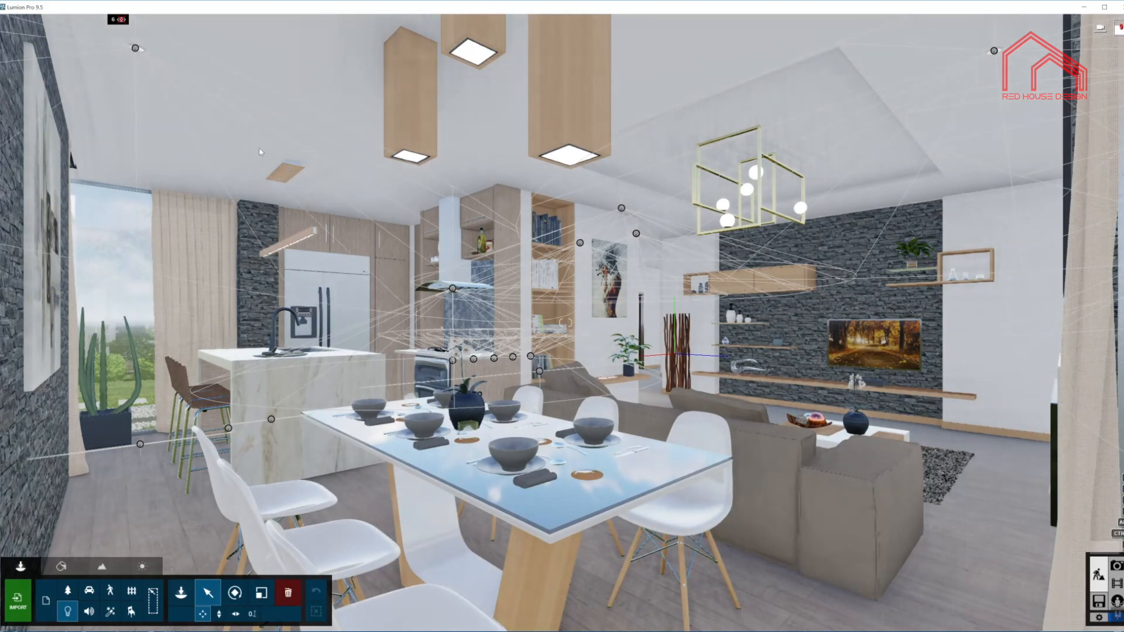
mouse_move(56, 22)
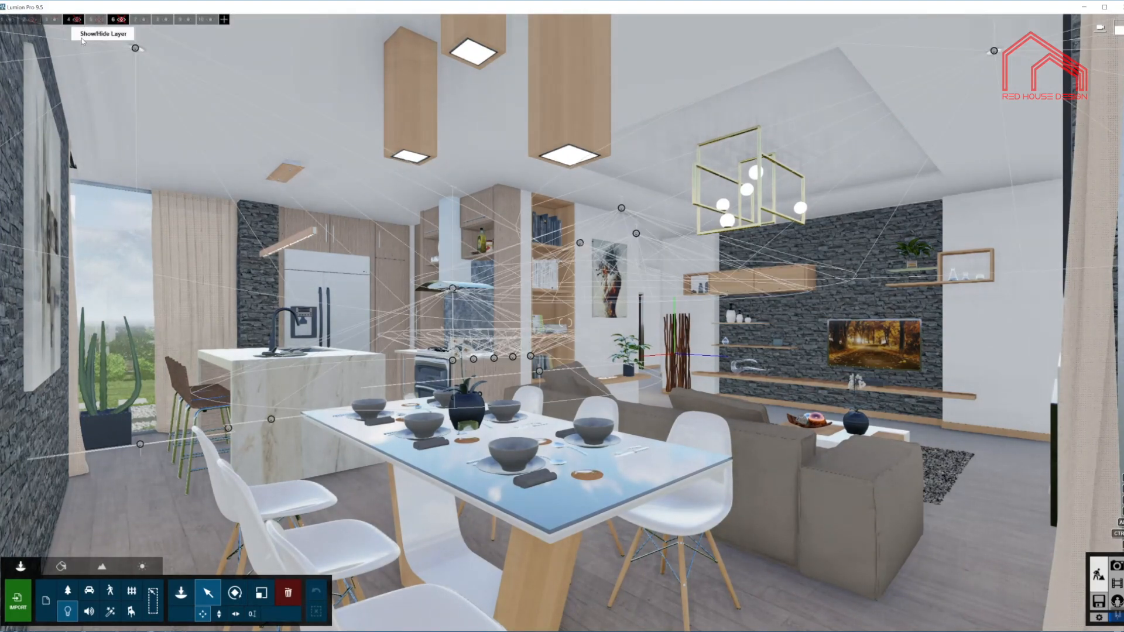
left_click(76, 20)
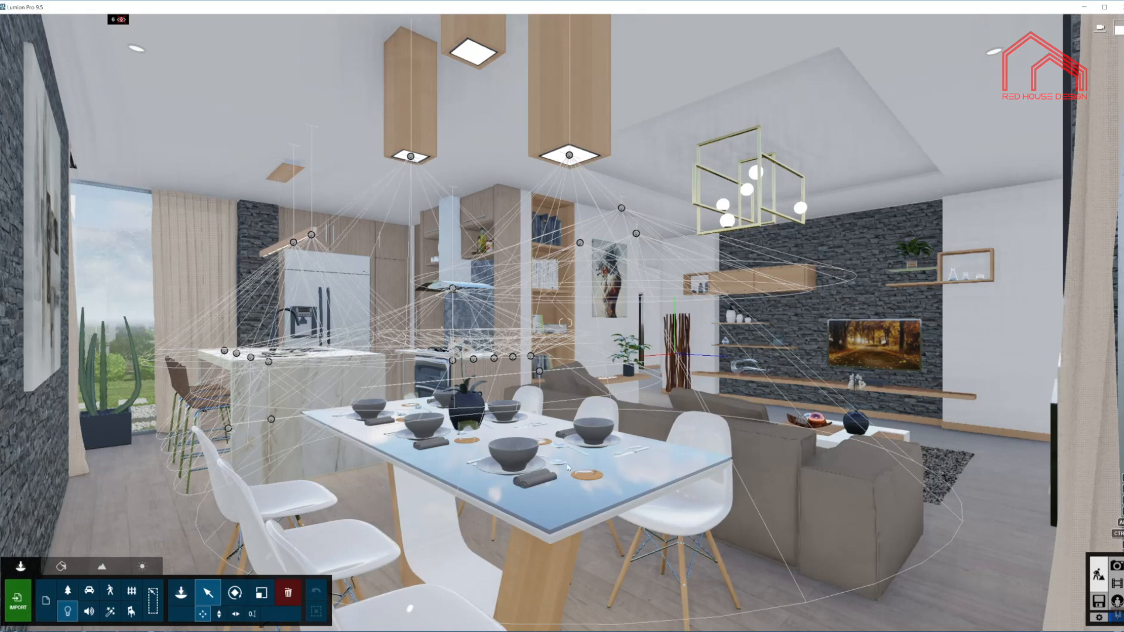
Select the end spotlight on the linear pendant above the kitchen island and examine the placement and settings of its lights
left_click(312, 236)
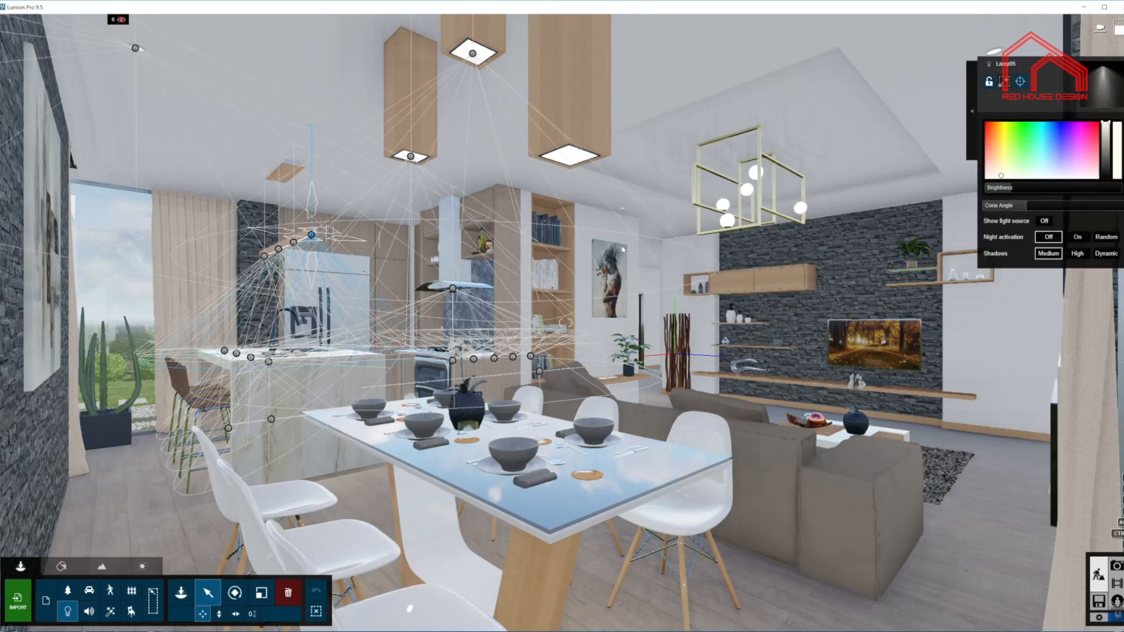
key("w")
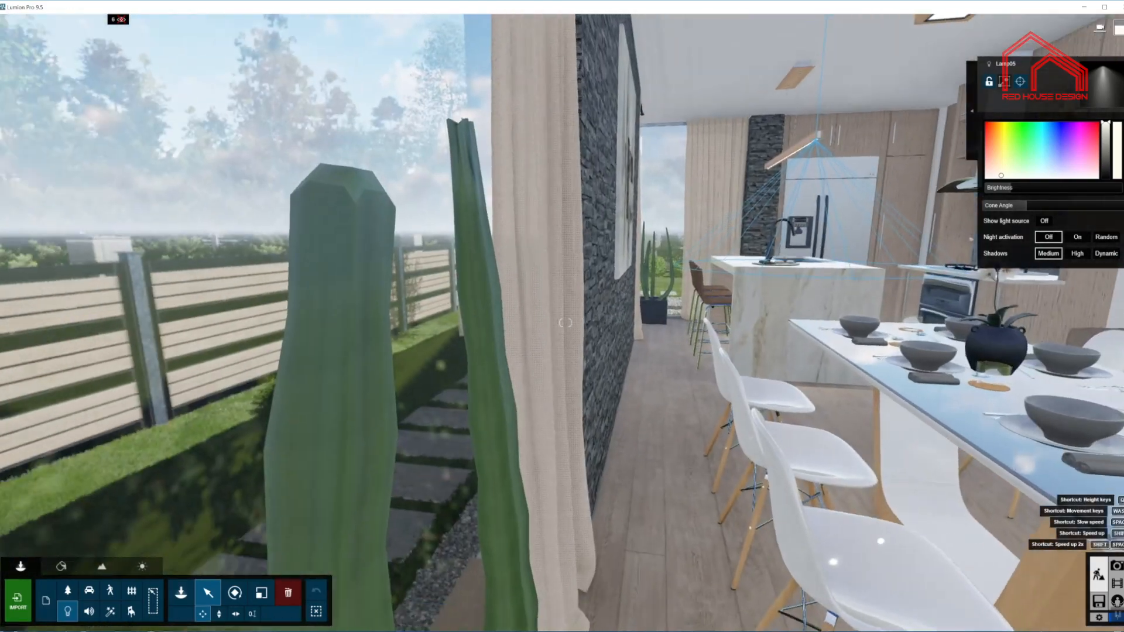
key("w")
right_click_drag(565, 322, 566, 445)
key("w")
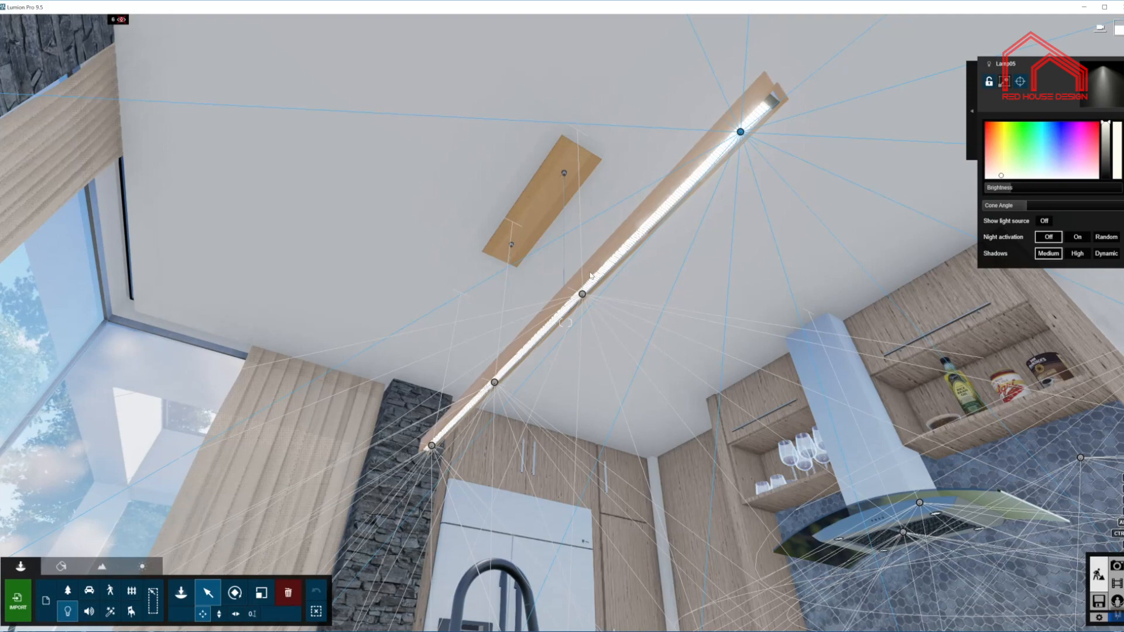
right_click_drag(566, 323, 548, 304)
key("s")
key("w")
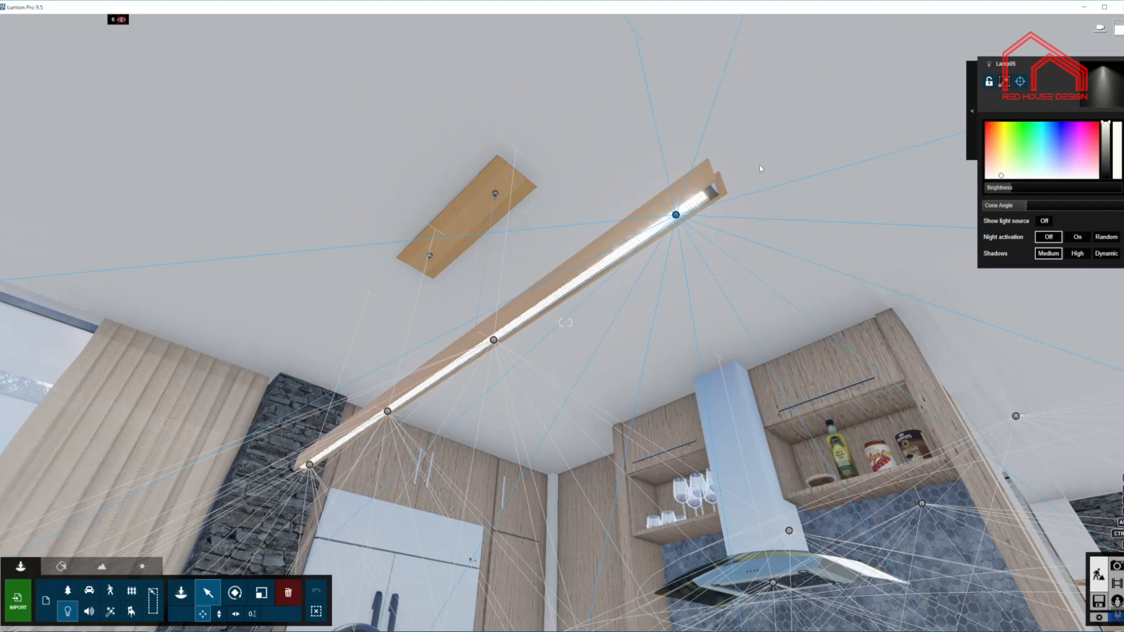
right_click_drag(565, 323, 545, 194)
key("s")
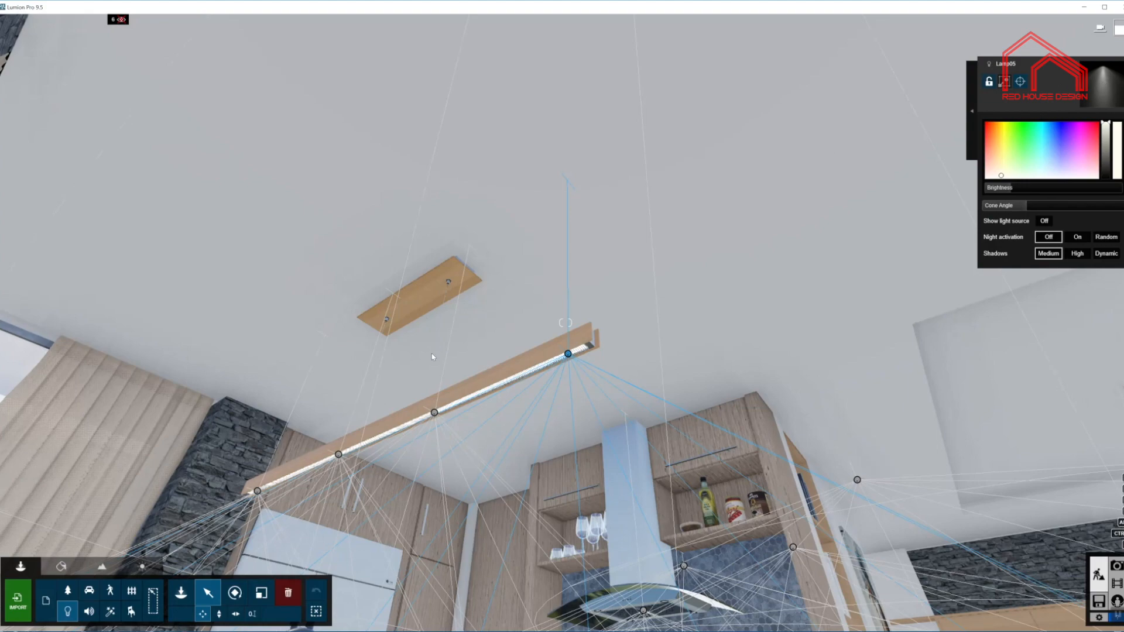
right_click_drag(700, 250, 710, 434)
right_click_drag(642, 111, 561, 153)
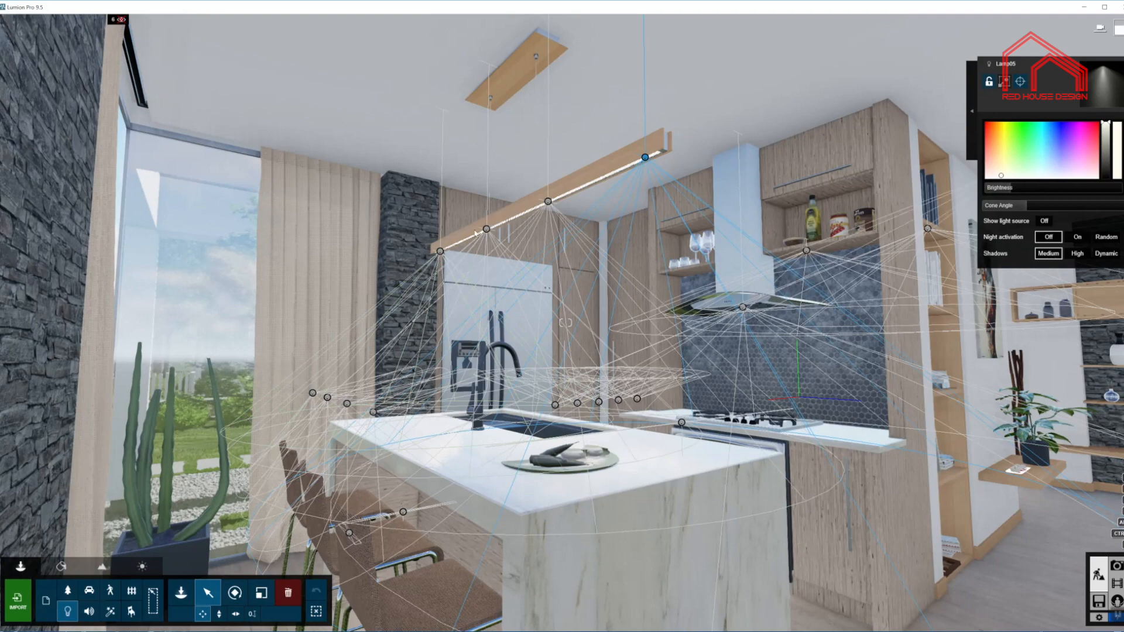
key("w")
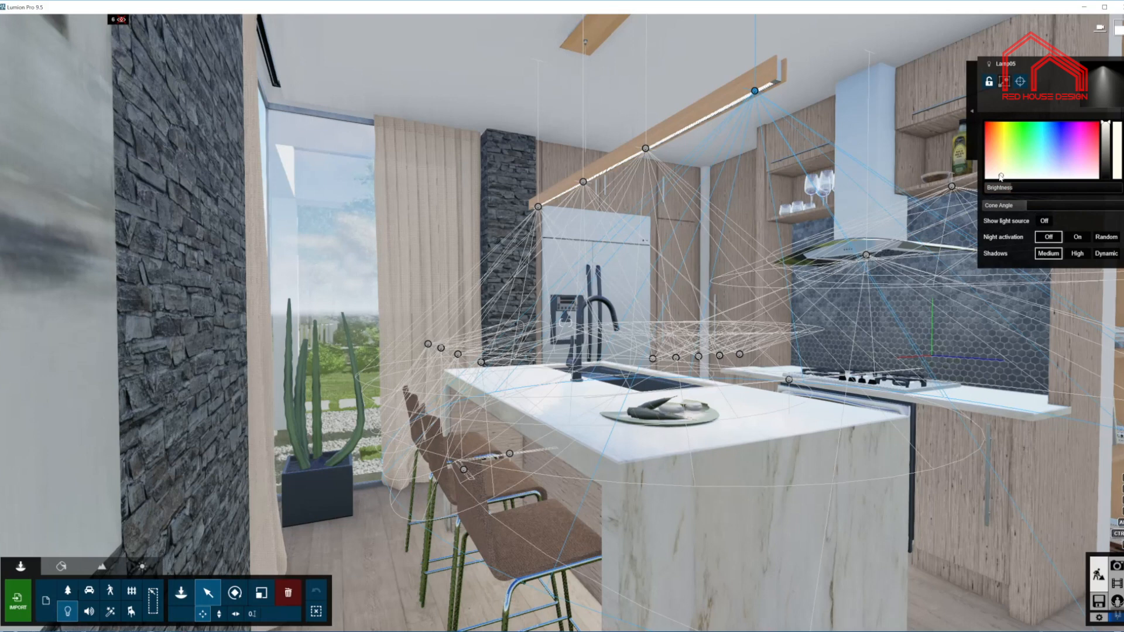
mouse_move(1026, 206)
Examine the spotlights inside the box pendants above the dining table, including the brightness setting of the largest pendant's light
right_click_drag(828, 422, 873, 422)
right_click_drag(565, 322, 366, 322)
key("s")
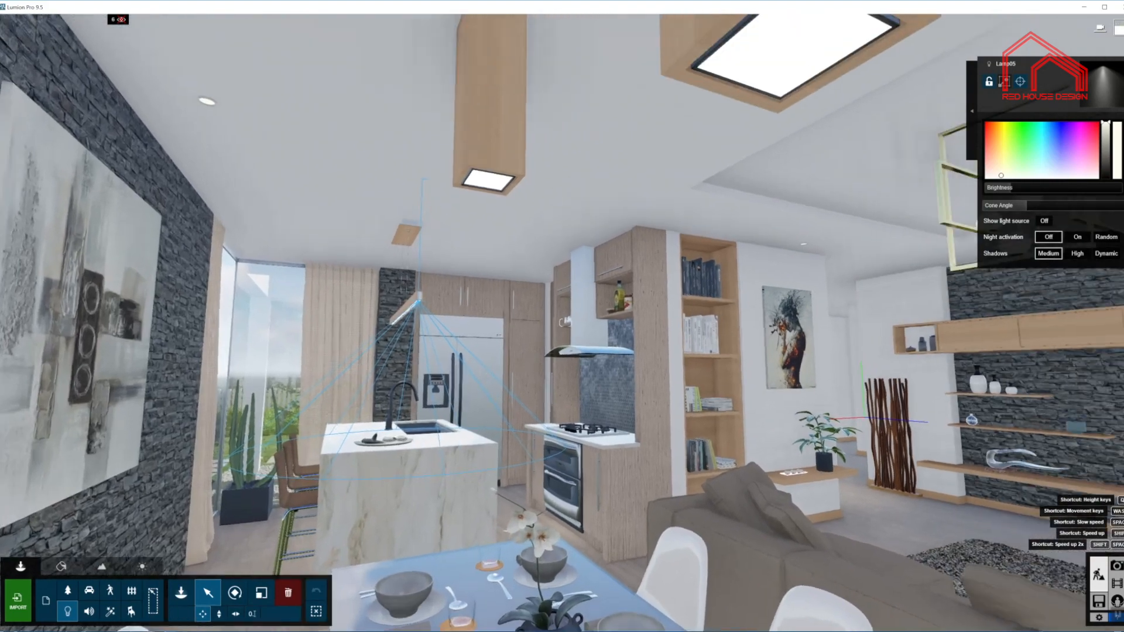
right_click_drag(565, 322, 561, 90)
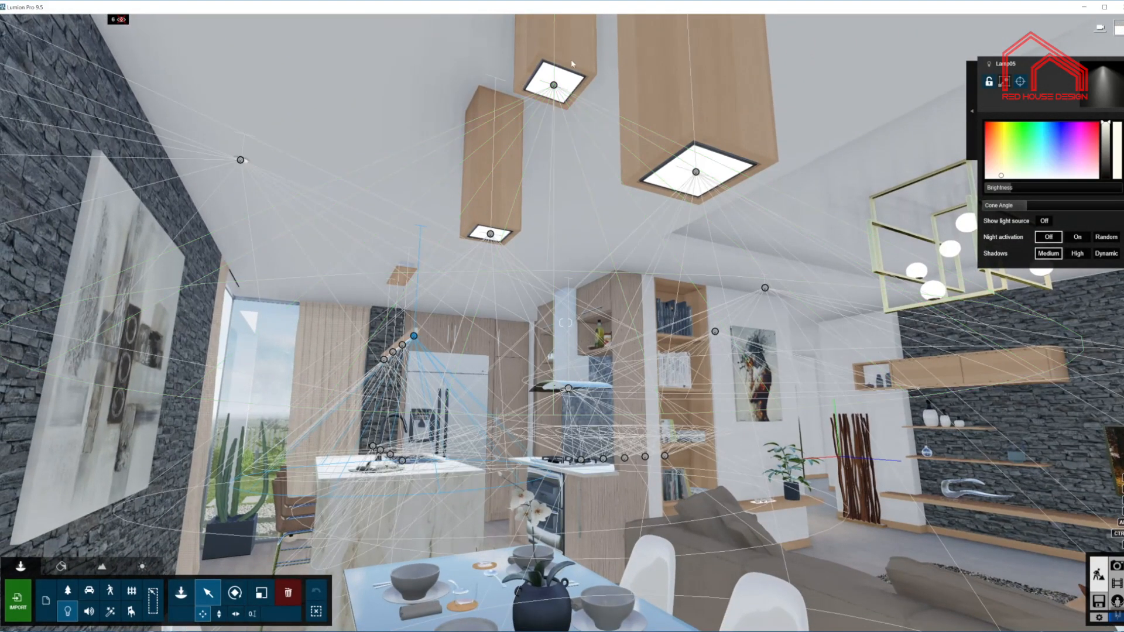
mouse_move(721, 103)
right_mouse_down()
mouse_move(722, 154)
mouse_move(720, 111)
right_mouse_up()
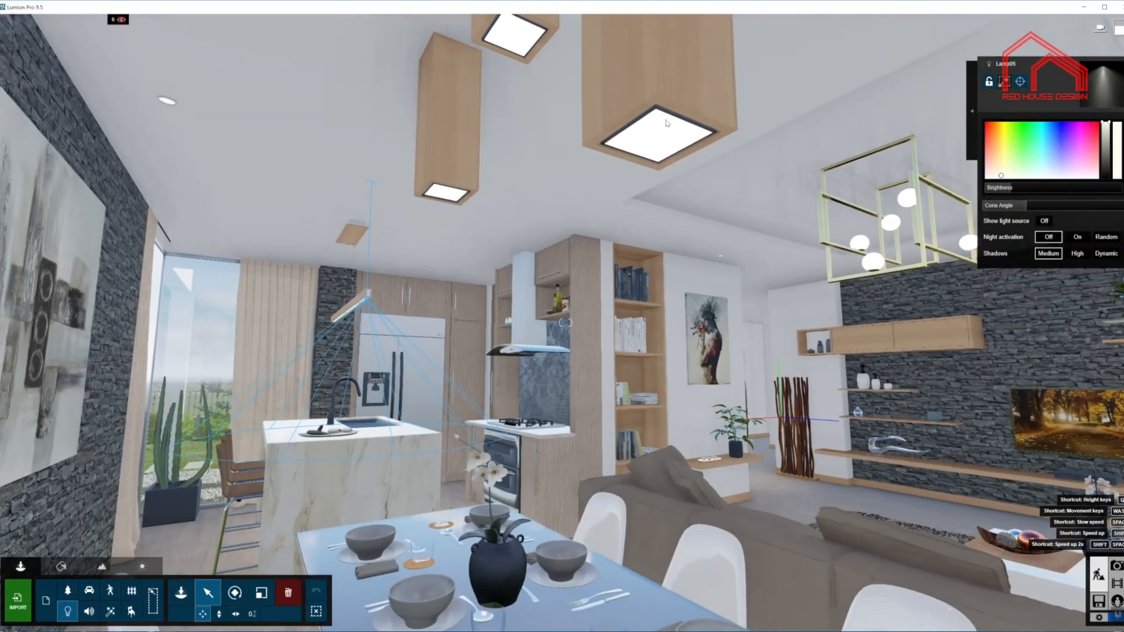
mouse_move(1009, 189)
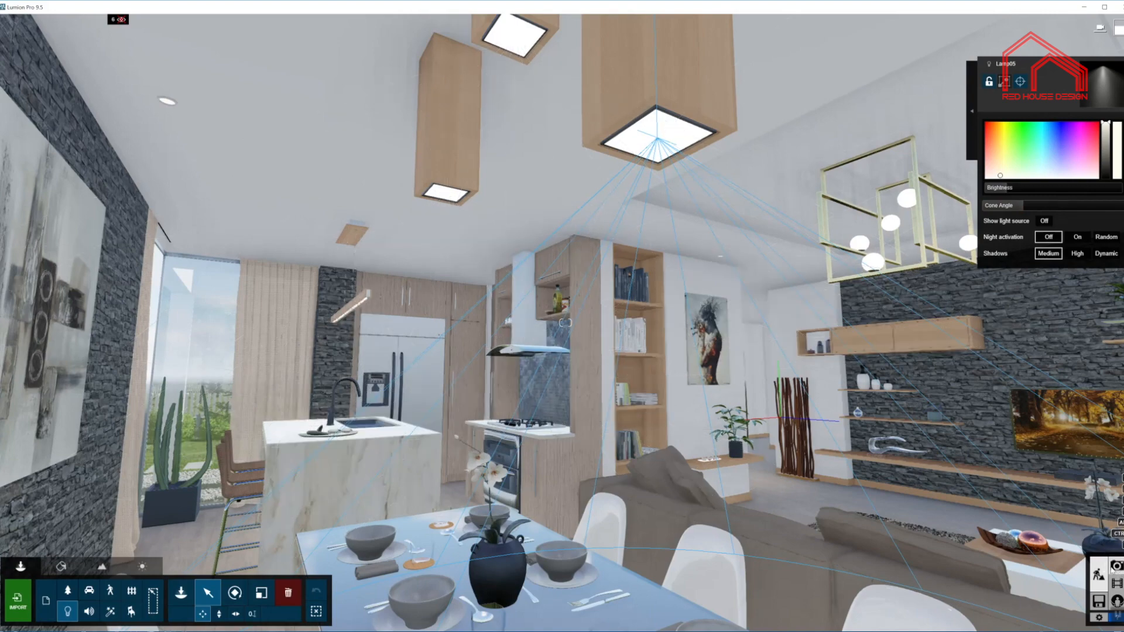
Return to the 40 - Photo night shot and restore its saved camera to review the pendant lighting
left_click(1116, 565)
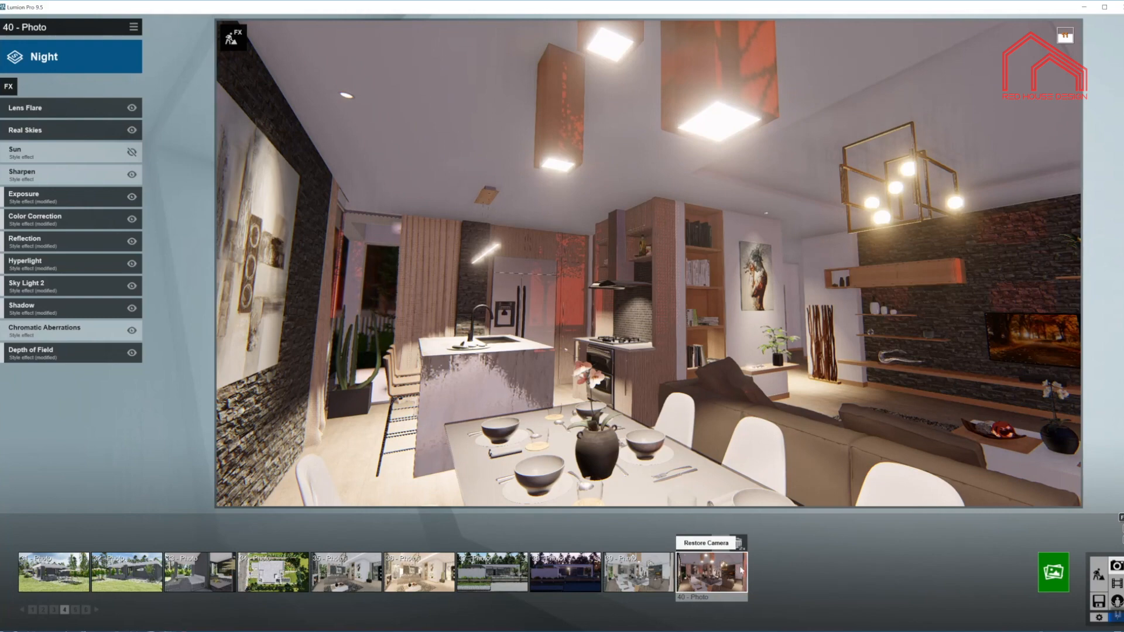
left_click(704, 549)
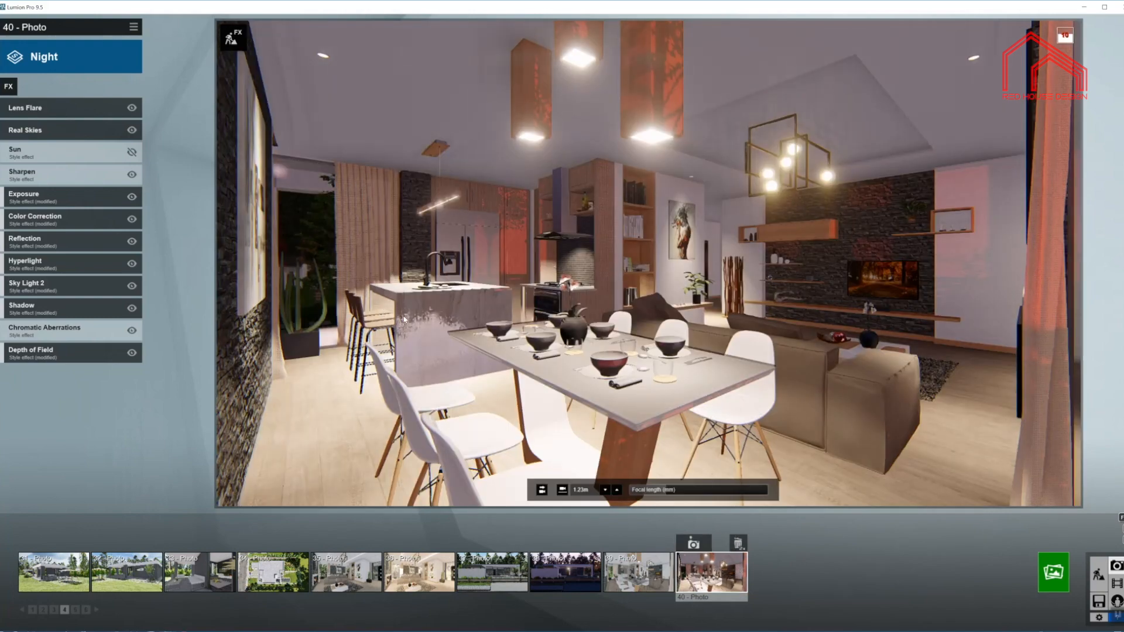
key("F6")
key("F9")
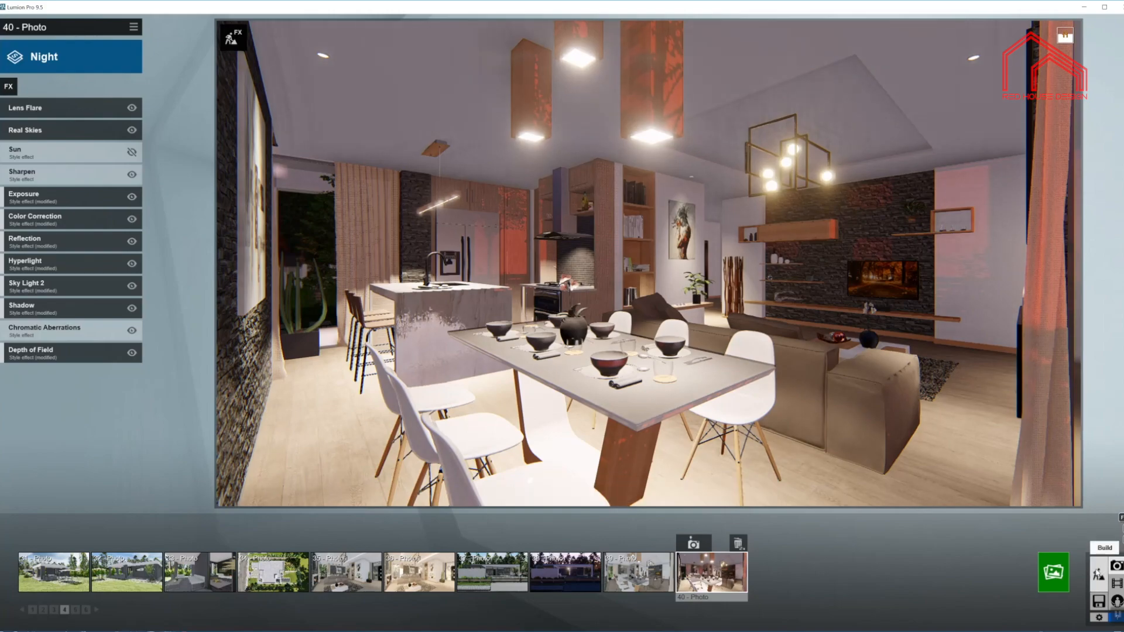
Return to the build scene and show layer 5 with the line lights around the living room's recessed ceiling
left_click(1098, 572)
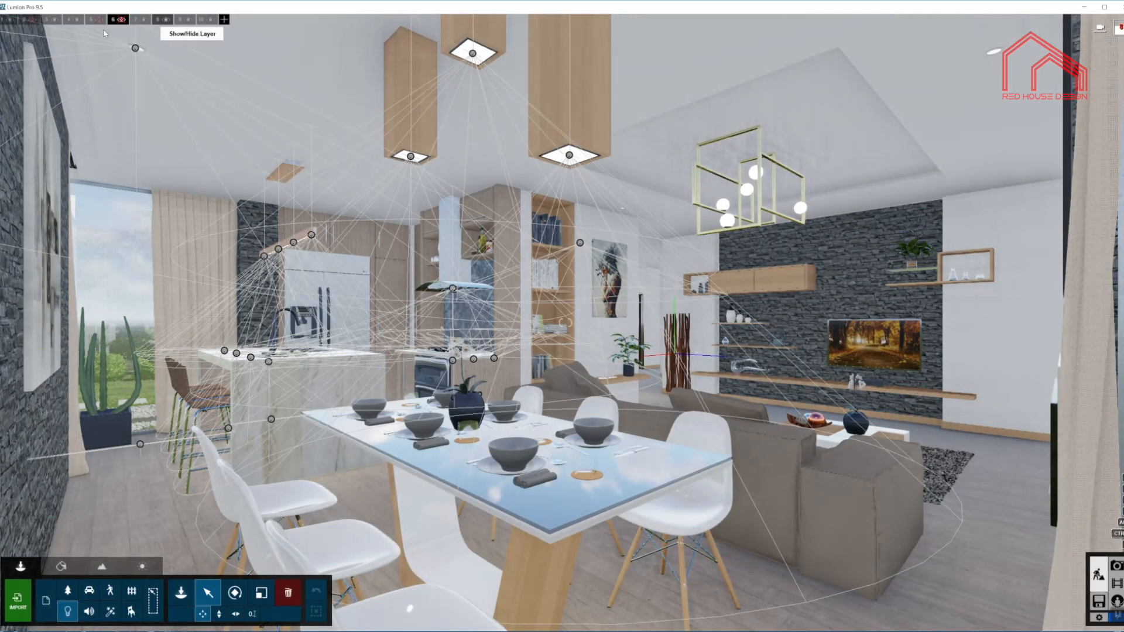
left_click(99, 20)
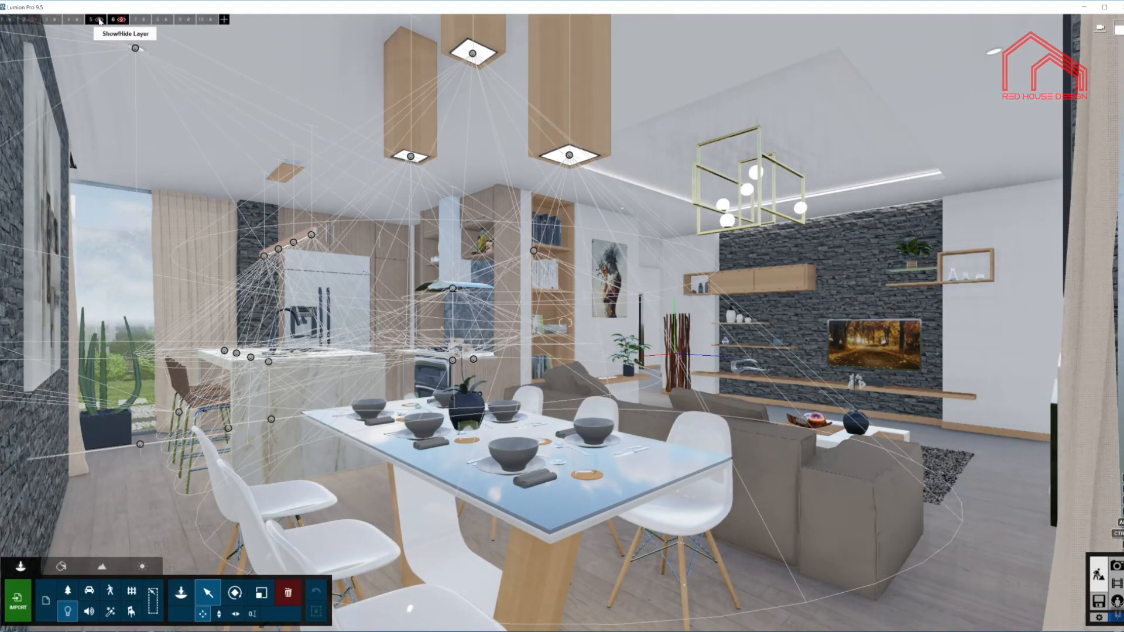
key("s")
right_click_drag(528, 348, 653, 345)
key("w")
key("w")
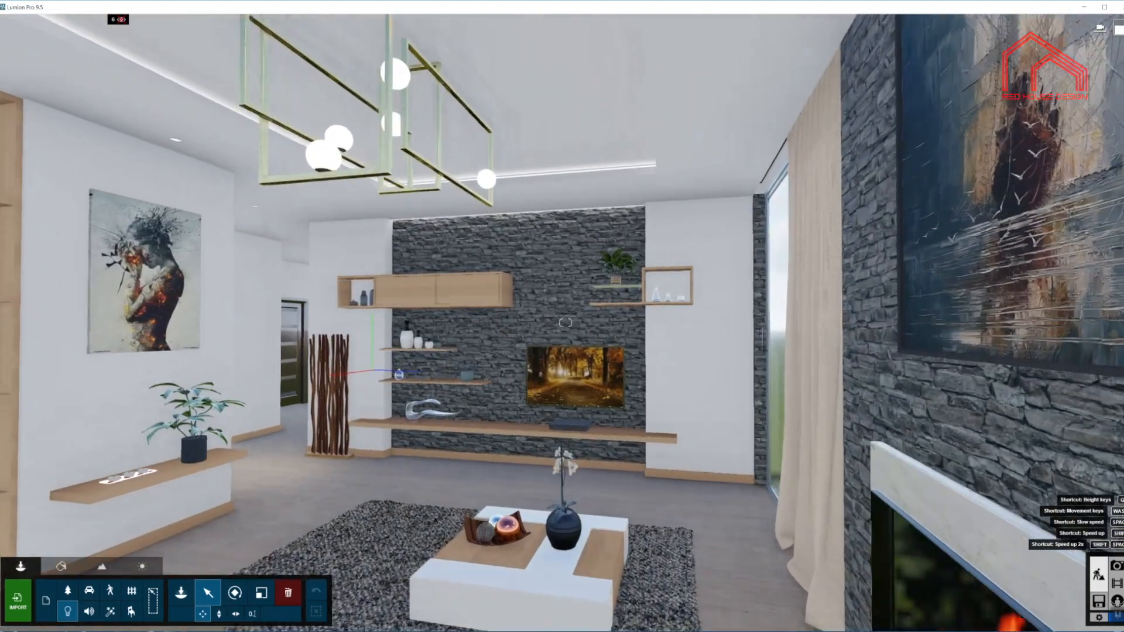
Select the line light in the ceiling recess on the bookcase side and examine its brightness and width settings
right_click_drag(566, 323, 562, 275)
mouse_move(650, 328)
right_mouse_down()
mouse_move(534, 324)
mouse_move(597, 319)
mouse_move(696, 369)
right_mouse_up()
right_click_drag(565, 323, 491, 309)
key("w")
key("w")
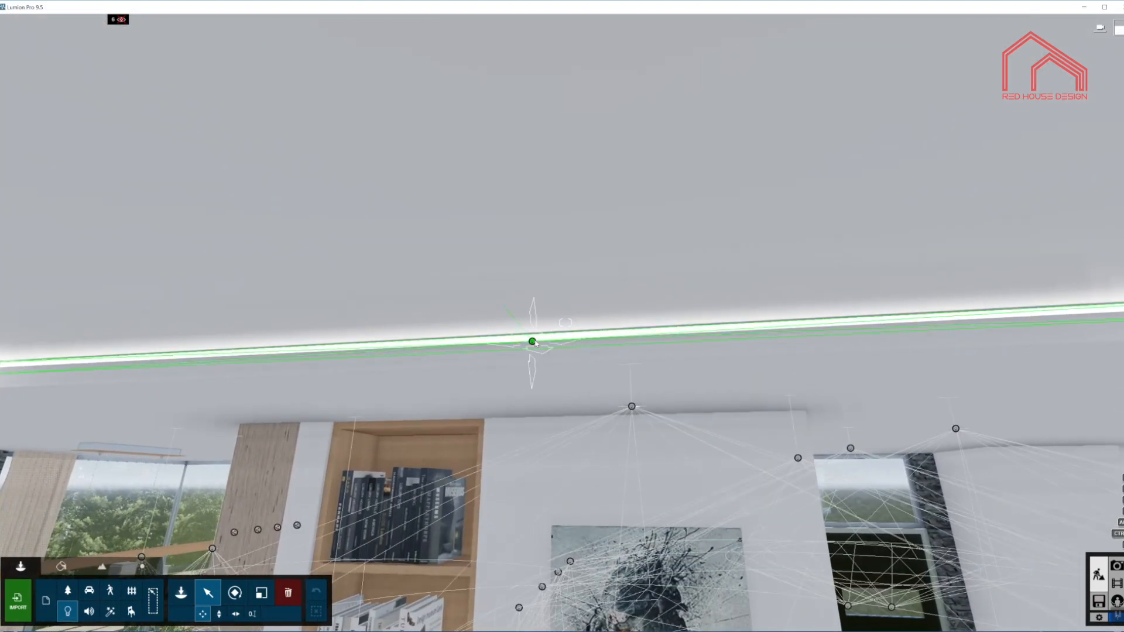
left_click(533, 341)
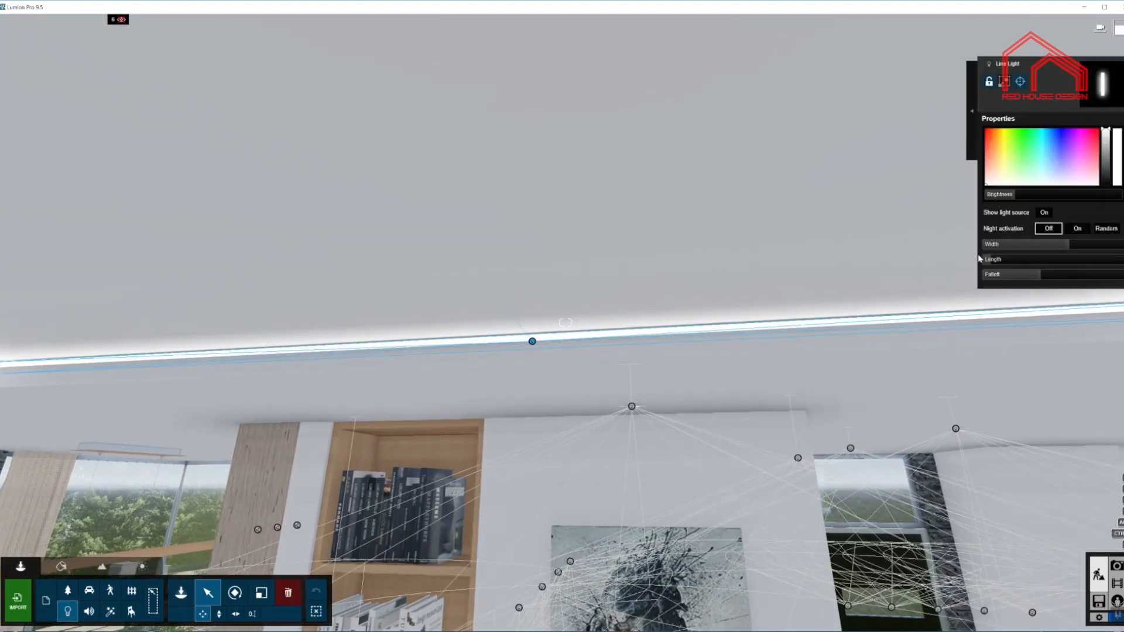
mouse_move(1029, 196)
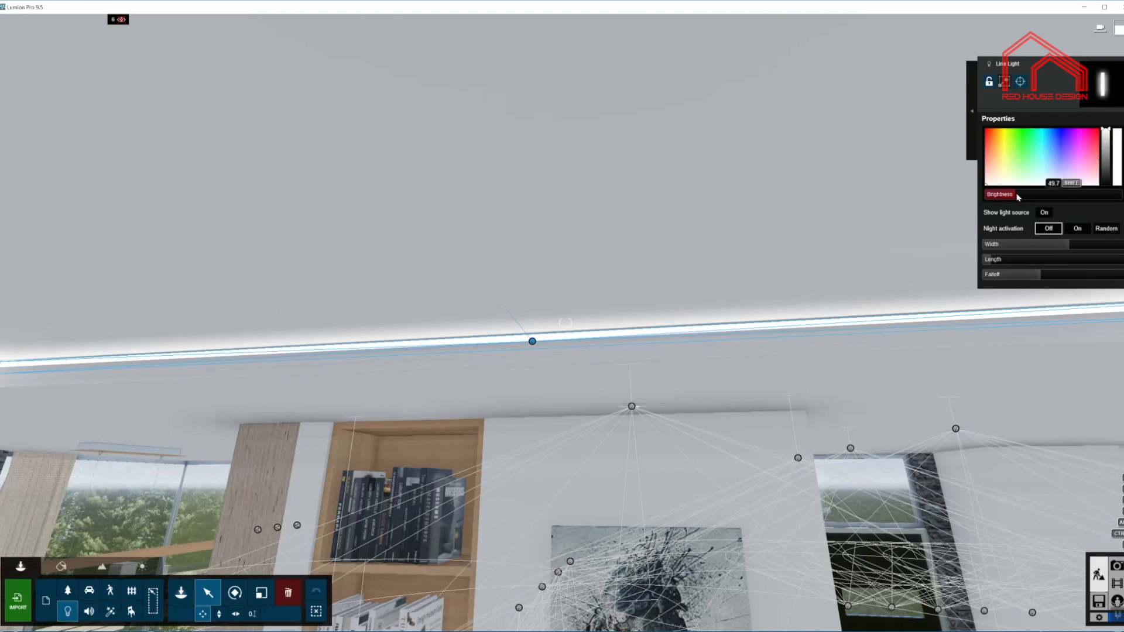
mouse_move(1056, 244)
Examine how far the selected line light runs along the ceiling recess and check its show light source option
right_click_drag(810, 236, 878, 234)
key("s")
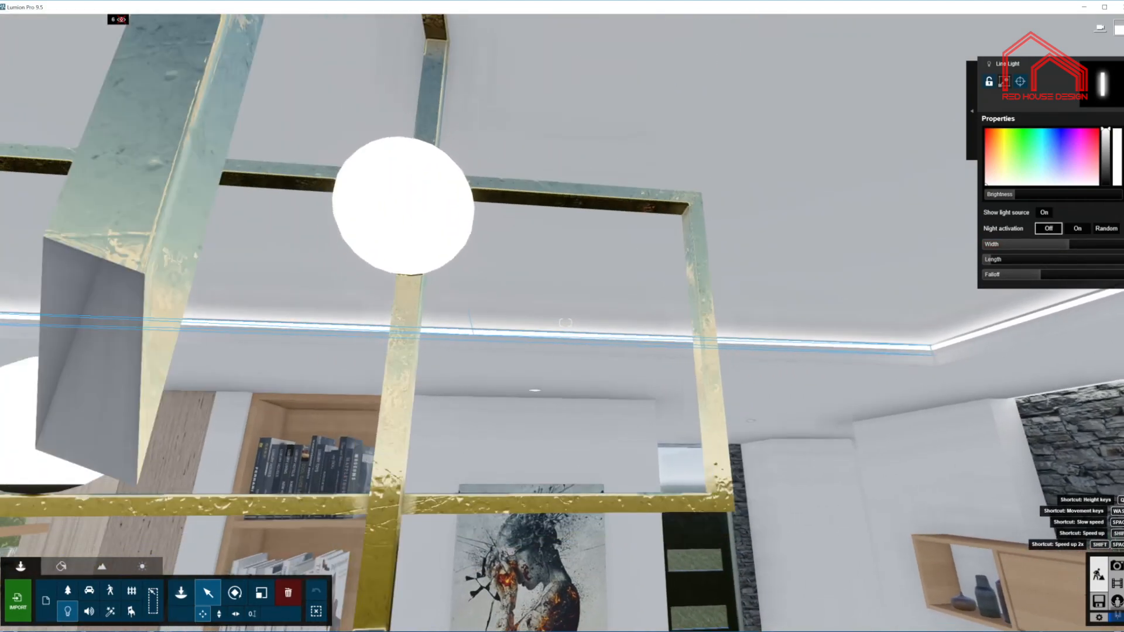
key("s")
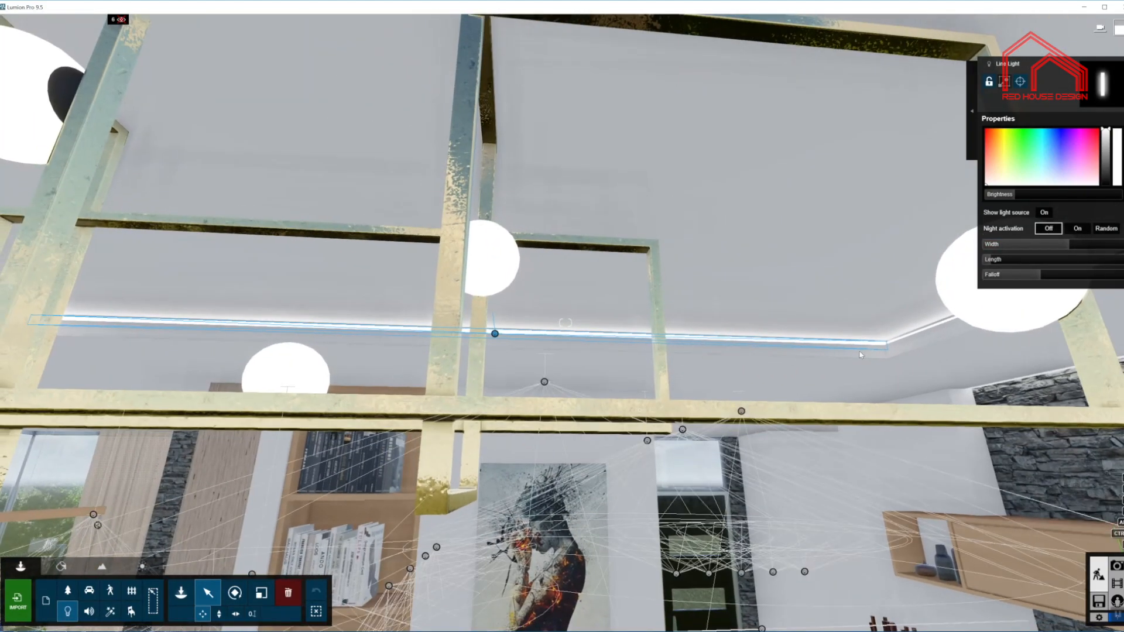
right_click_drag(885, 341, 960, 336)
left_click(1020, 212)
left_click(1021, 212)
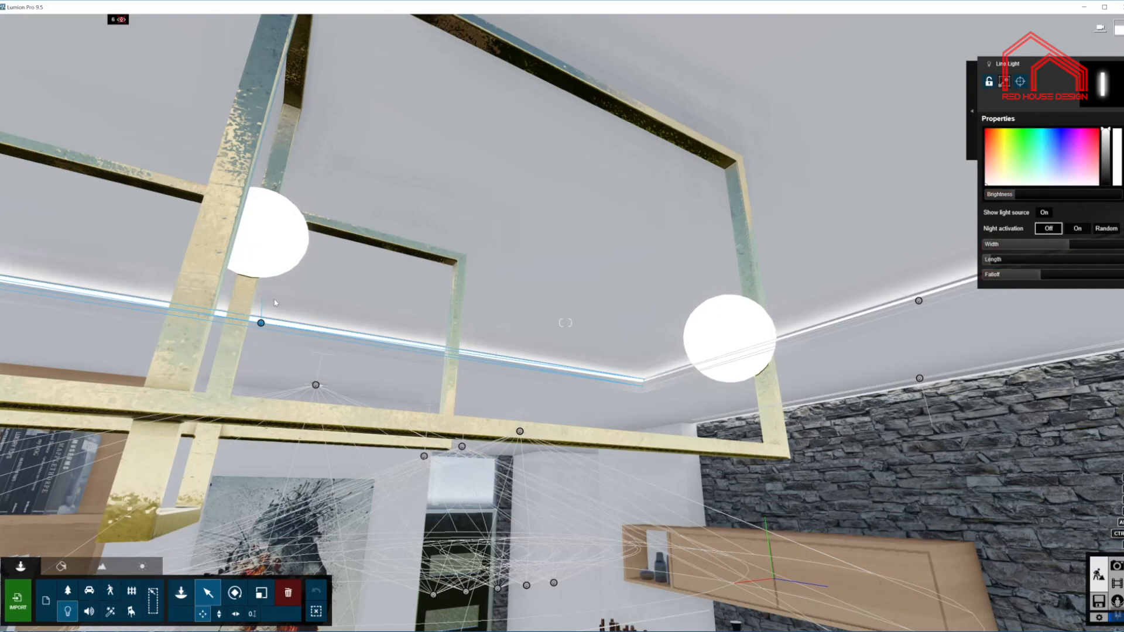
Select the line light above the stone TV wall and examine its placement alongside the ceiling recess lights
right_click_drag(519, 296, 536, 341)
key("w")
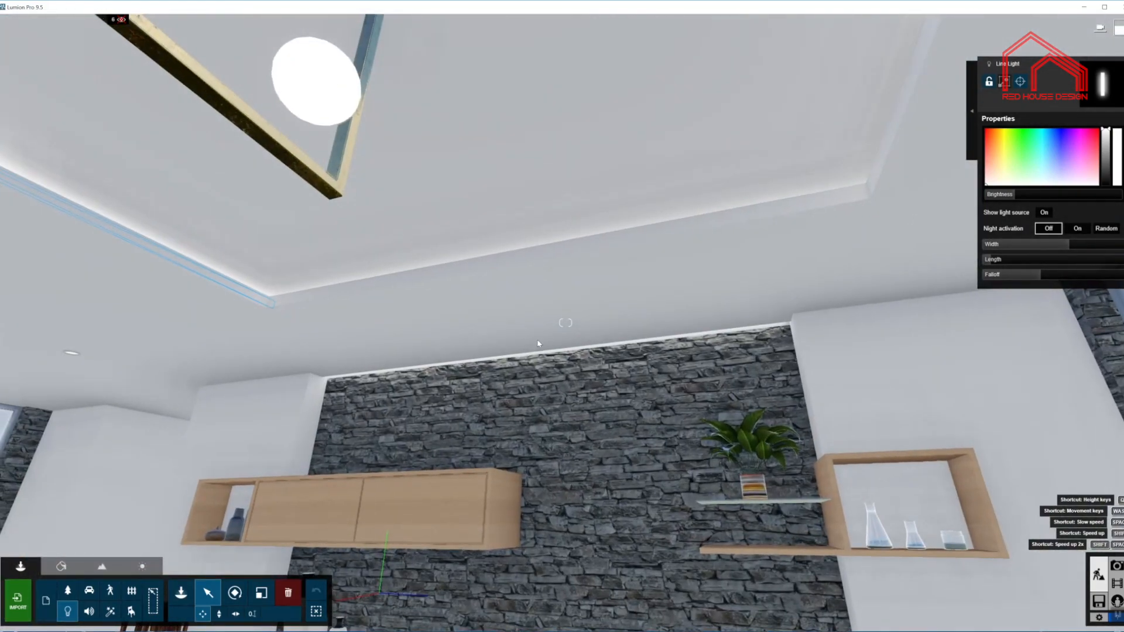
left_click(519, 351)
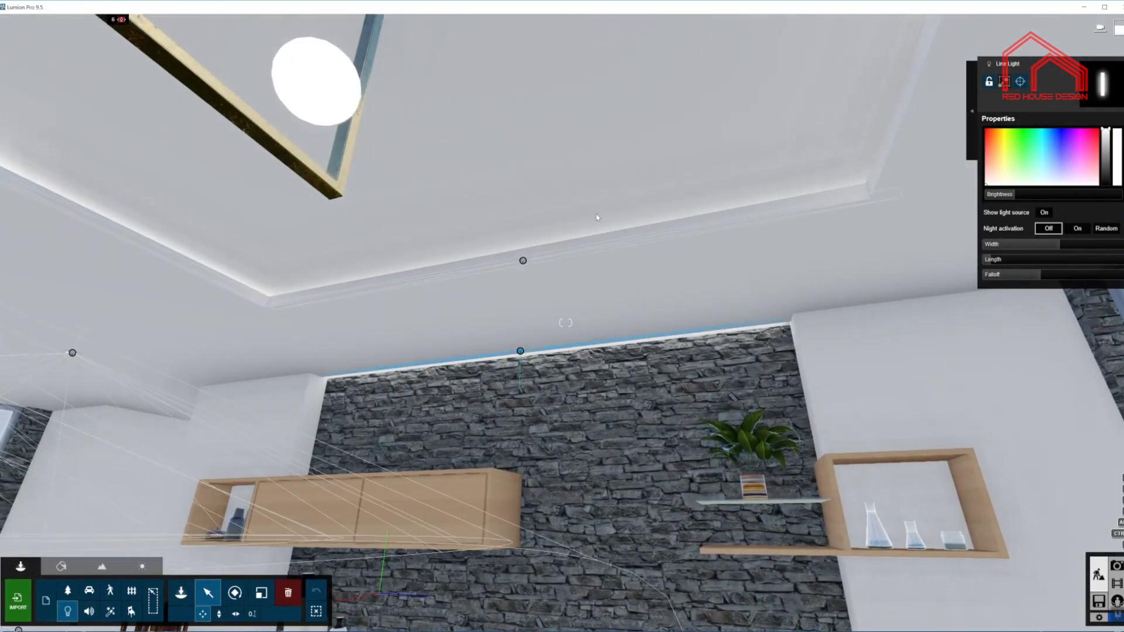
mouse_move(607, 209)
right_mouse_down()
mouse_move(527, 216)
mouse_move(515, 251)
right_mouse_up()
right_click_drag(811, 225, 850, 225)
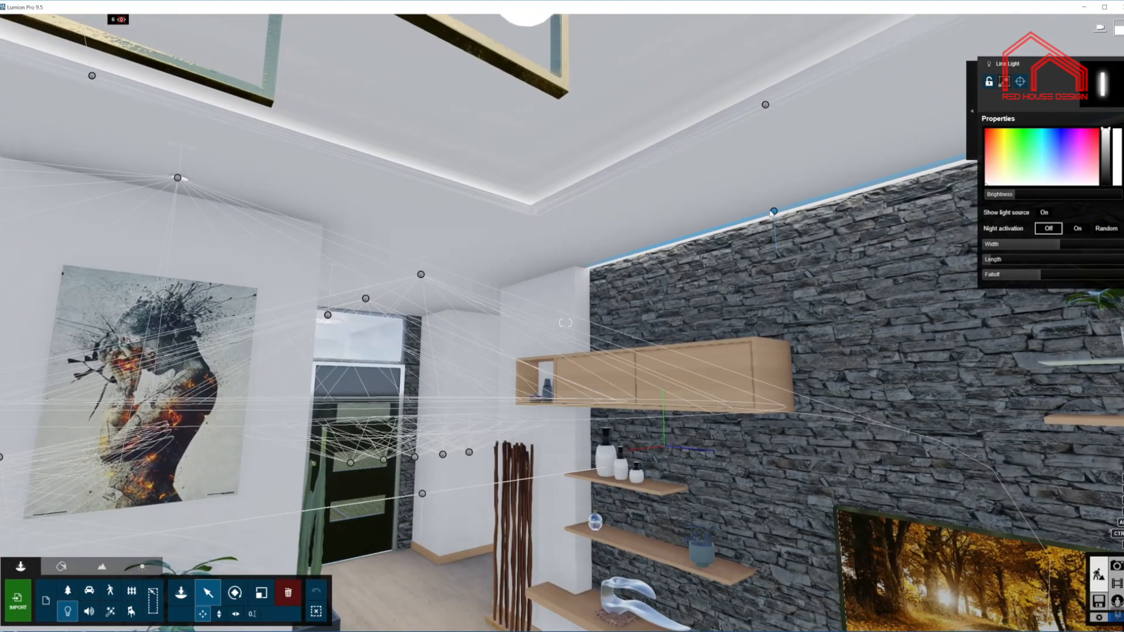
mouse_move(774, 212)
right_click_drag(311, 46, 366, 48)
key("s")
right_click_drag(653, 170, 570, 185)
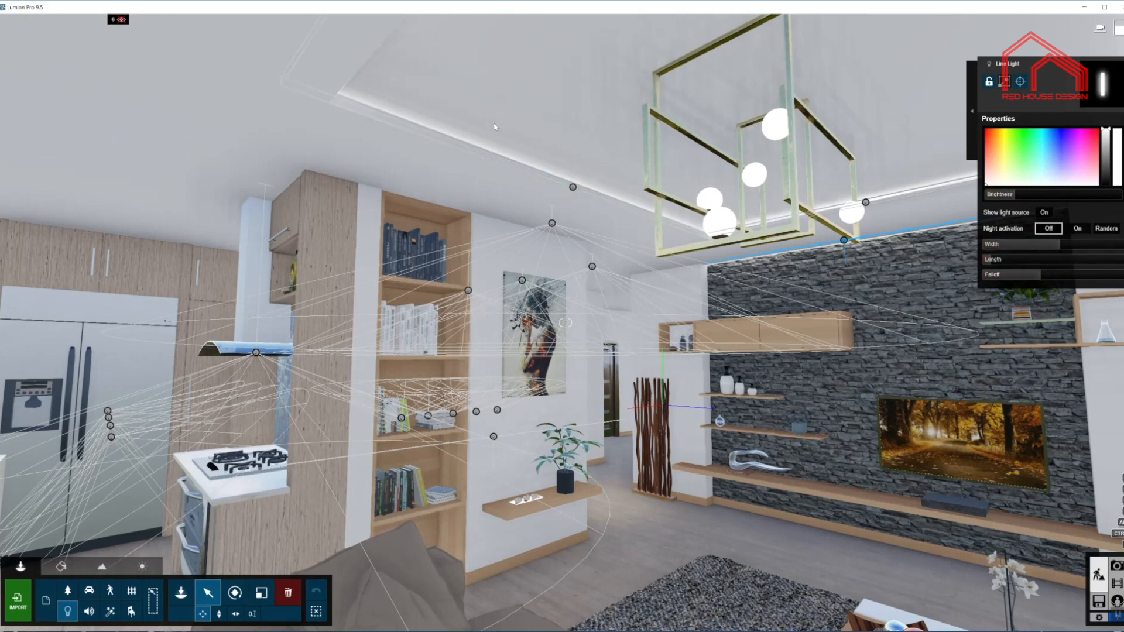
Return to the 40 - Photo night shot and restore its saved camera to review the line lighting
left_click(1116, 567)
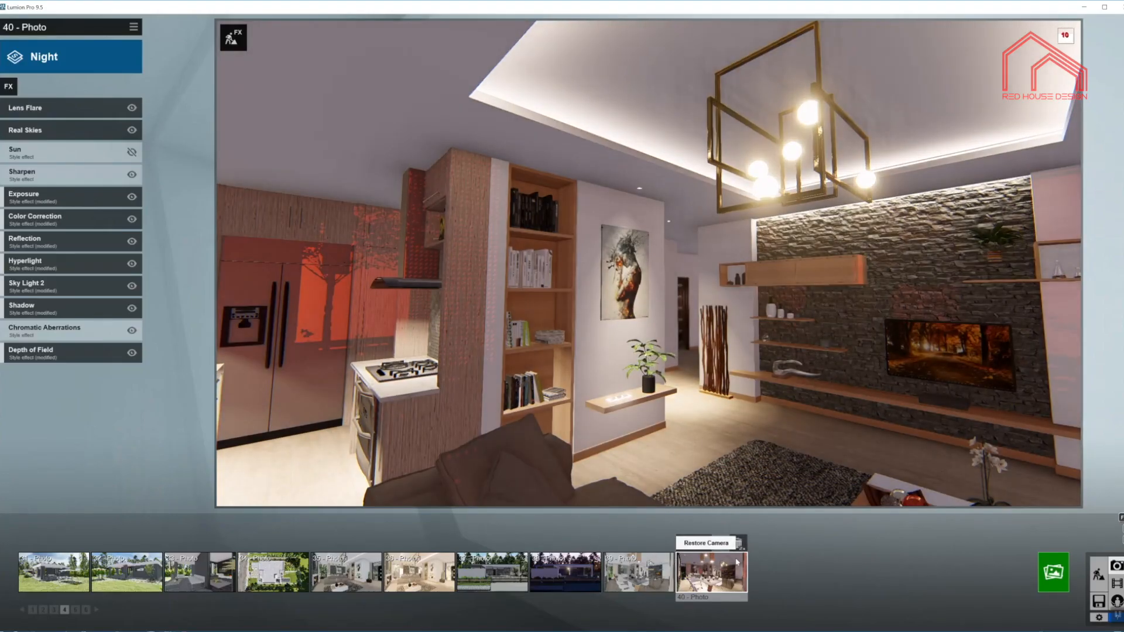
left_click(736, 561)
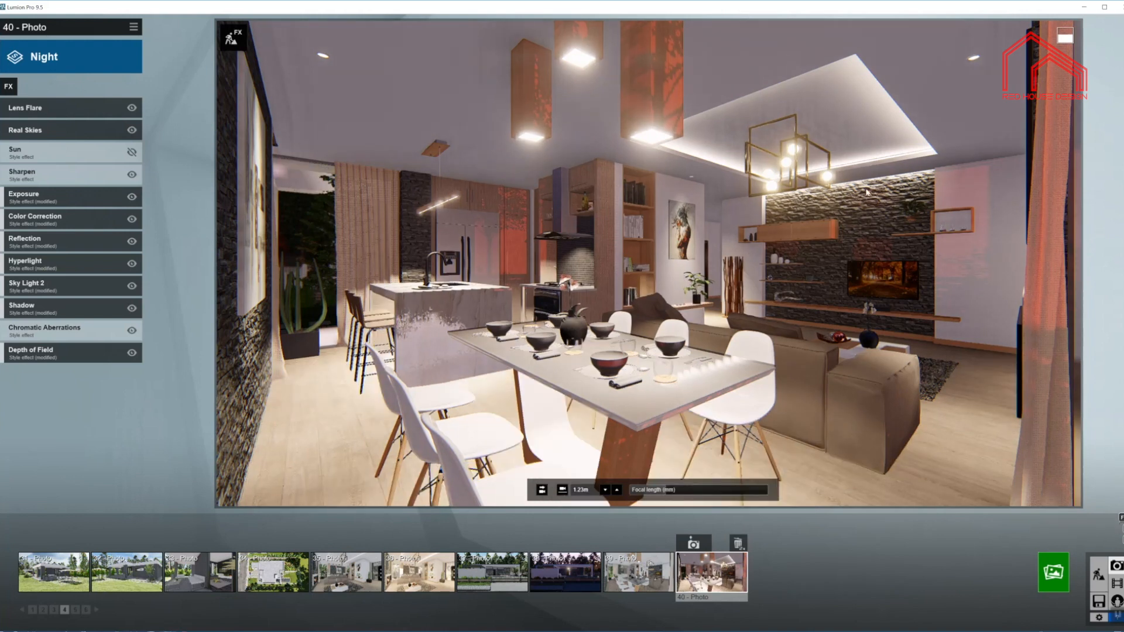
key("F9")
Return to the build scene and show layer 6 with the lights around the living room chandelier
left_click(1101, 573)
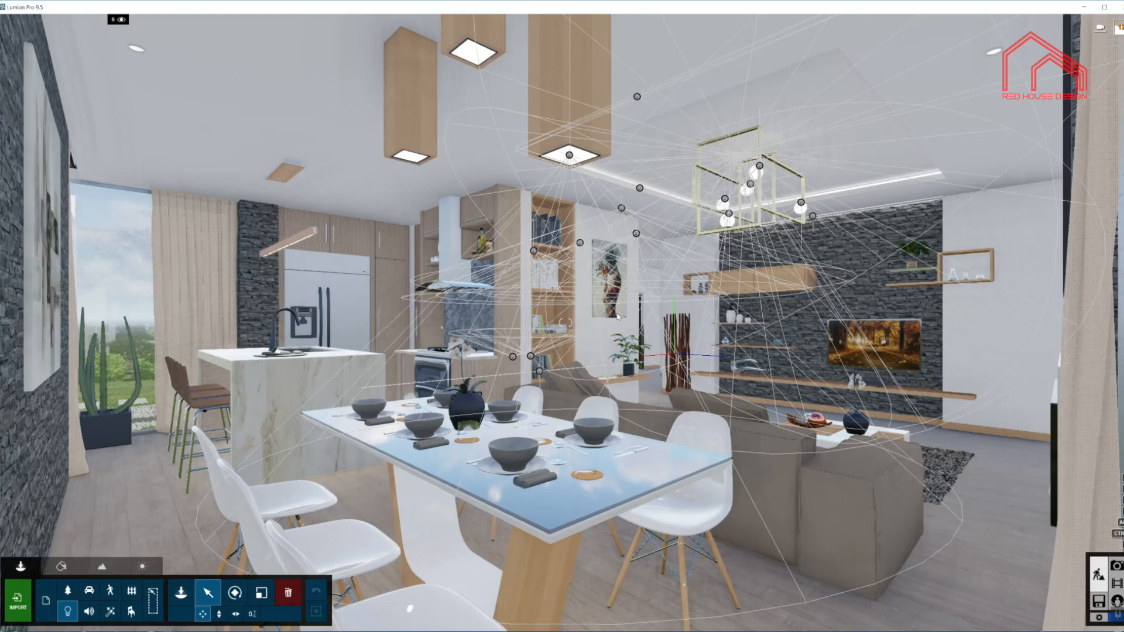
right_click_drag(685, 232, 709, 220)
mouse_move(565, 323)
right_mouse_down()
mouse_move(618, 334)
mouse_move(564, 310)
mouse_move(577, 332)
mouse_move(562, 316)
right_mouse_up()
key("w")
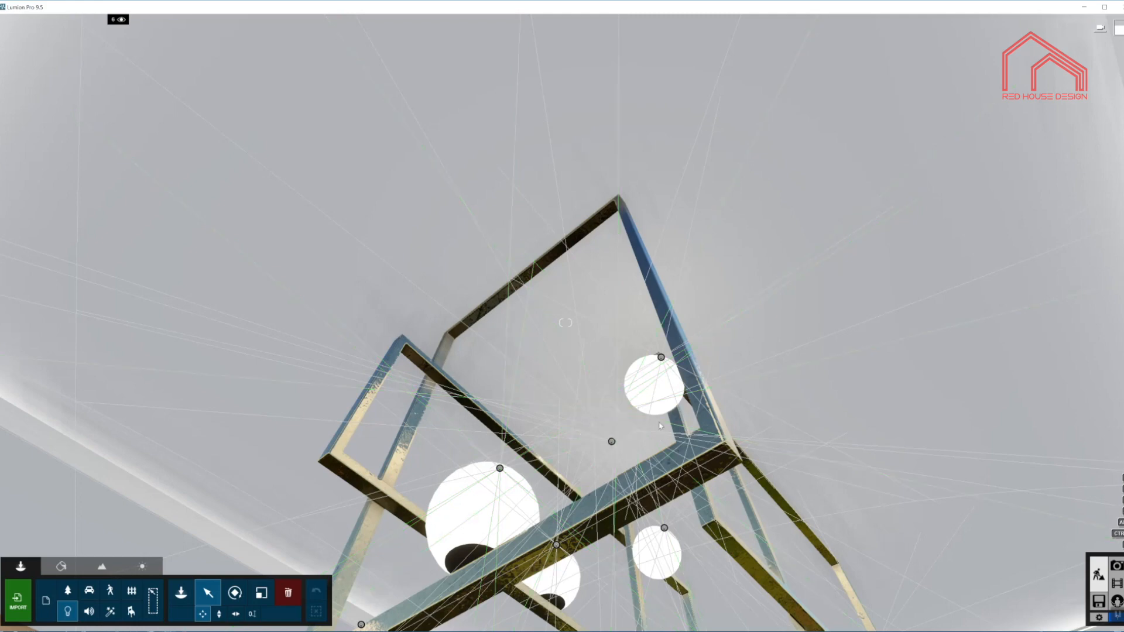
Select the omni light at one of the chandelier's globes and examine its placement, warm colour, brightness and falloff settings
left_click(501, 470)
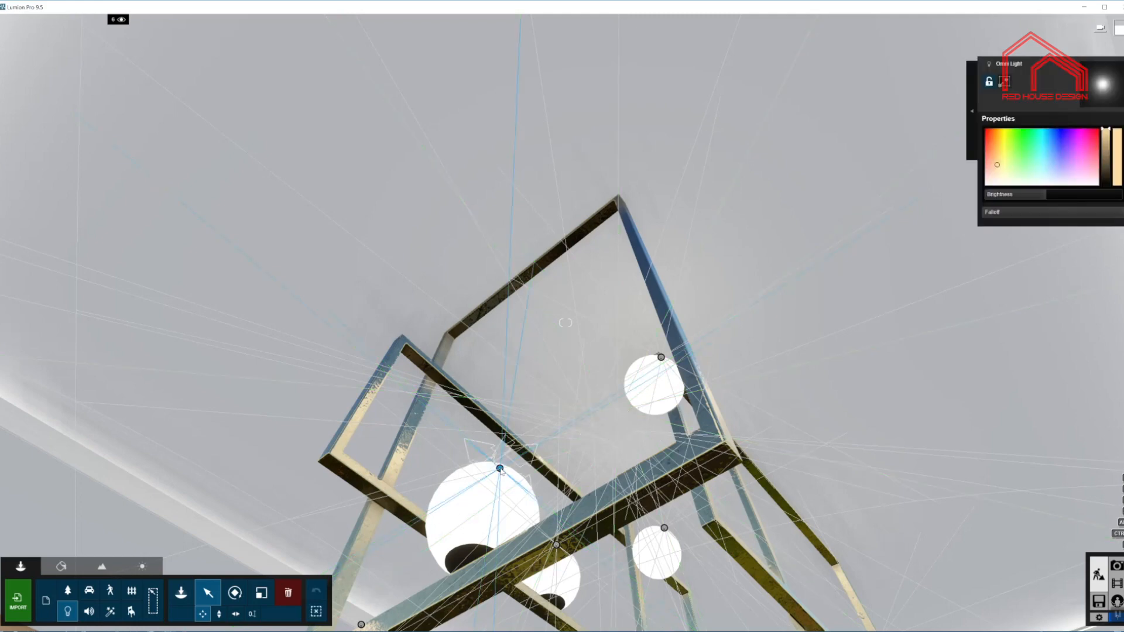
right_click_drag(610, 440, 622, 530)
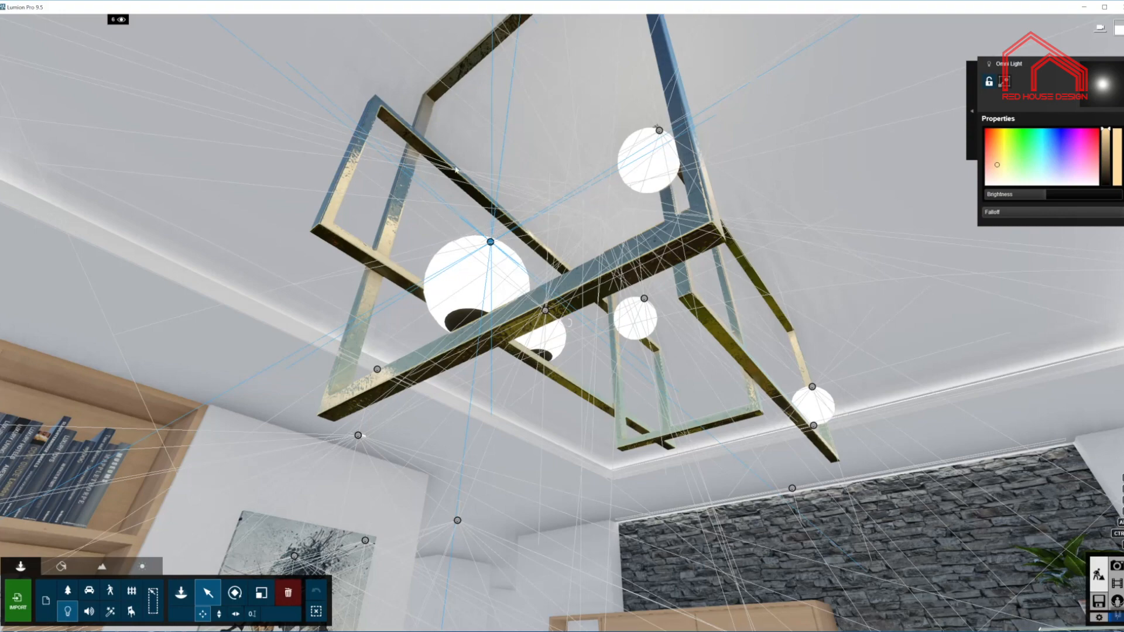
mouse_move(568, 277)
right_mouse_down()
mouse_move(565, 323)
mouse_move(566, 293)
right_mouse_up()
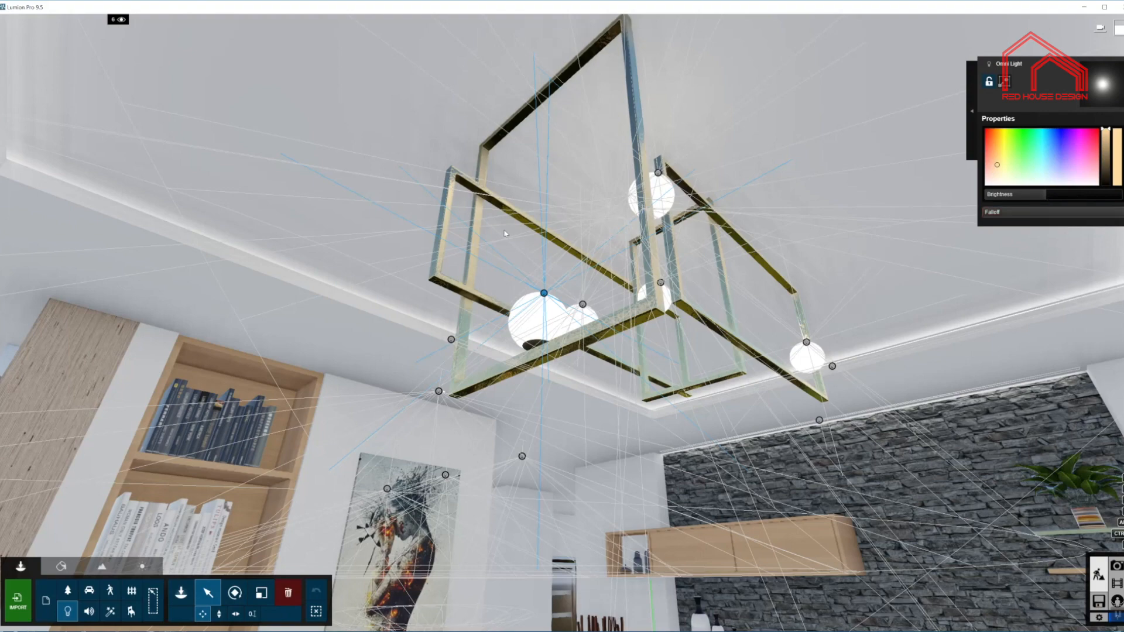
mouse_move(426, 144)
right_mouse_down()
mouse_move(509, 173)
mouse_move(506, 202)
mouse_move(446, 234)
mouse_move(428, 157)
right_mouse_up()
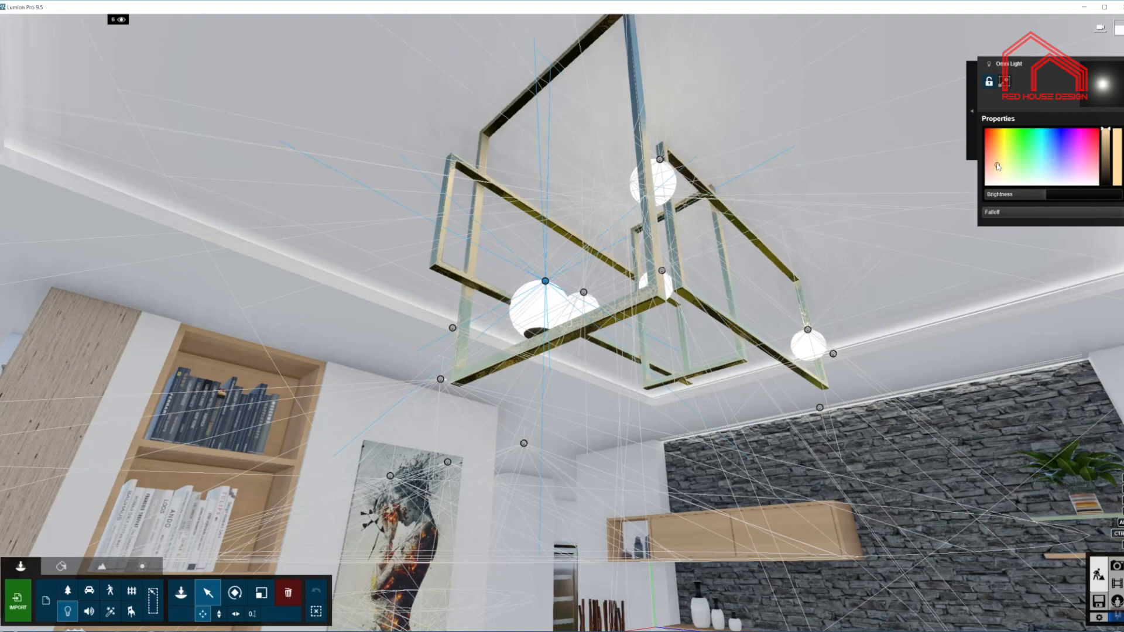
Select the group of Lamp23 spotlights clustered at the centre of the chandelier near the ceiling
right_click_drag(566, 323, 673, 351)
key("w")
key("s")
key("w")
key("w")
key("s")
key("s")
right_click_drag(568, 153, 555, 252)
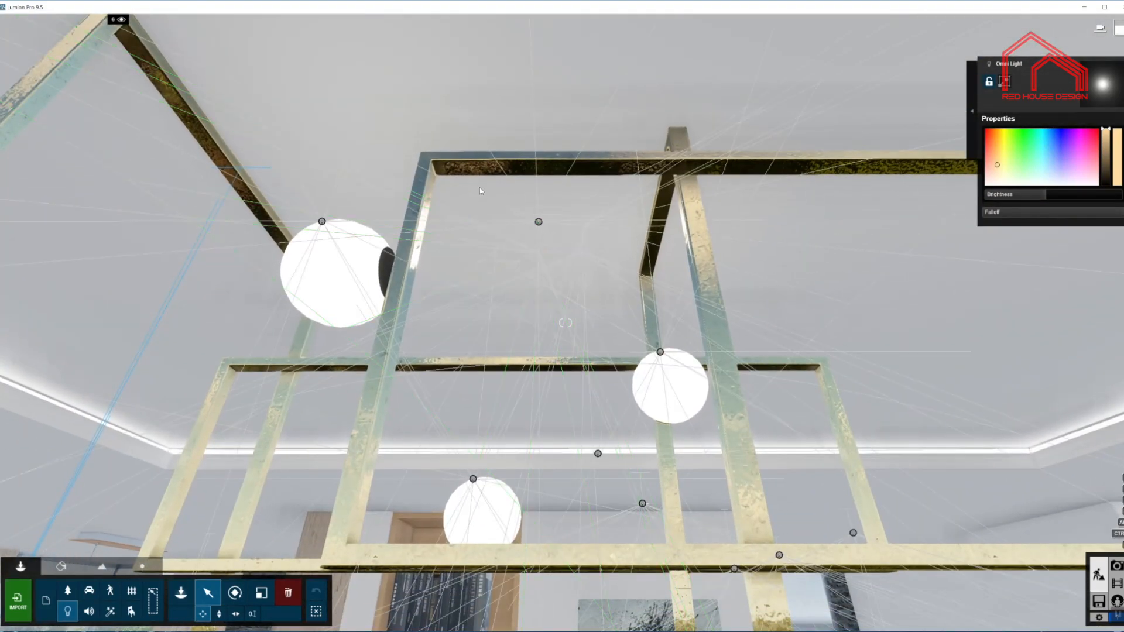
key("ctrl")
left_click_drag(465, 163, 622, 310, "ctrl")
mouse_move(586, 225)
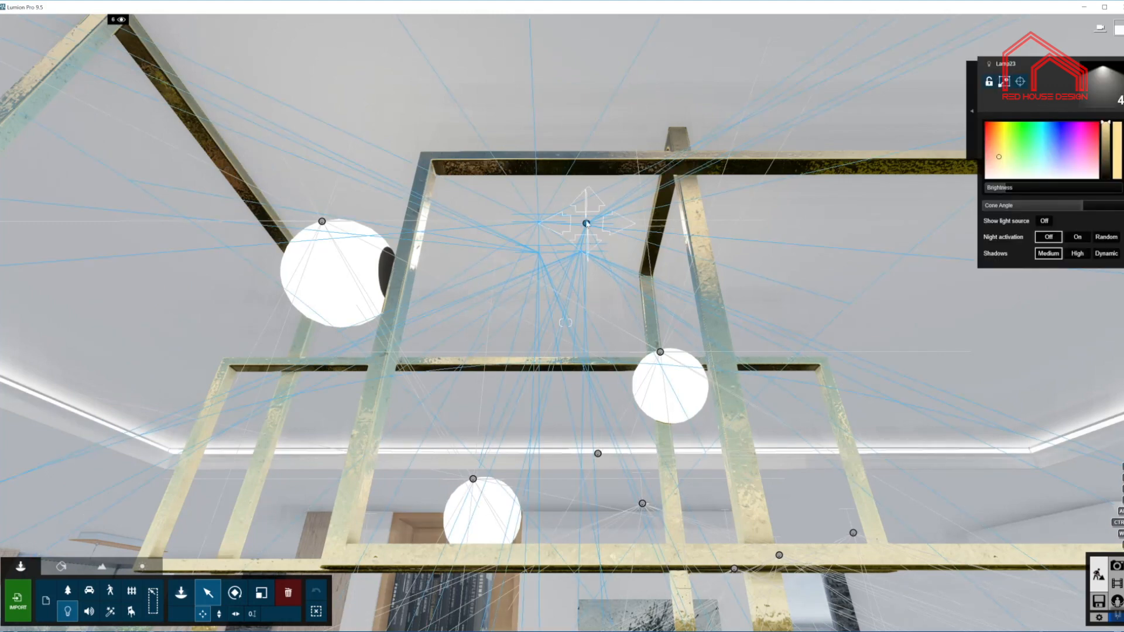
Examine from several angles how the selected spotlights are aimed from the chandelier towards the room's walls and floor
right_click_drag(685, 310, 819, 351)
key("s")
key("s")
mouse_move(565, 322)
right_mouse_down()
mouse_move(553, 469)
mouse_move(515, 404)
mouse_move(590, 241)
right_mouse_up()
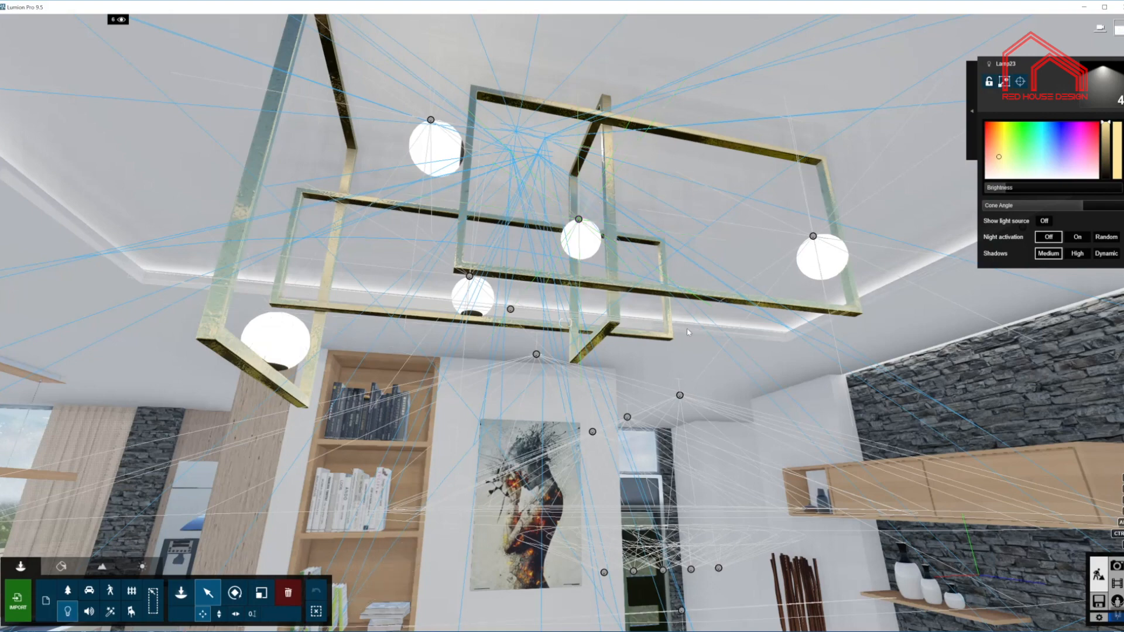
right_click_drag(586, 258, 692, 325)
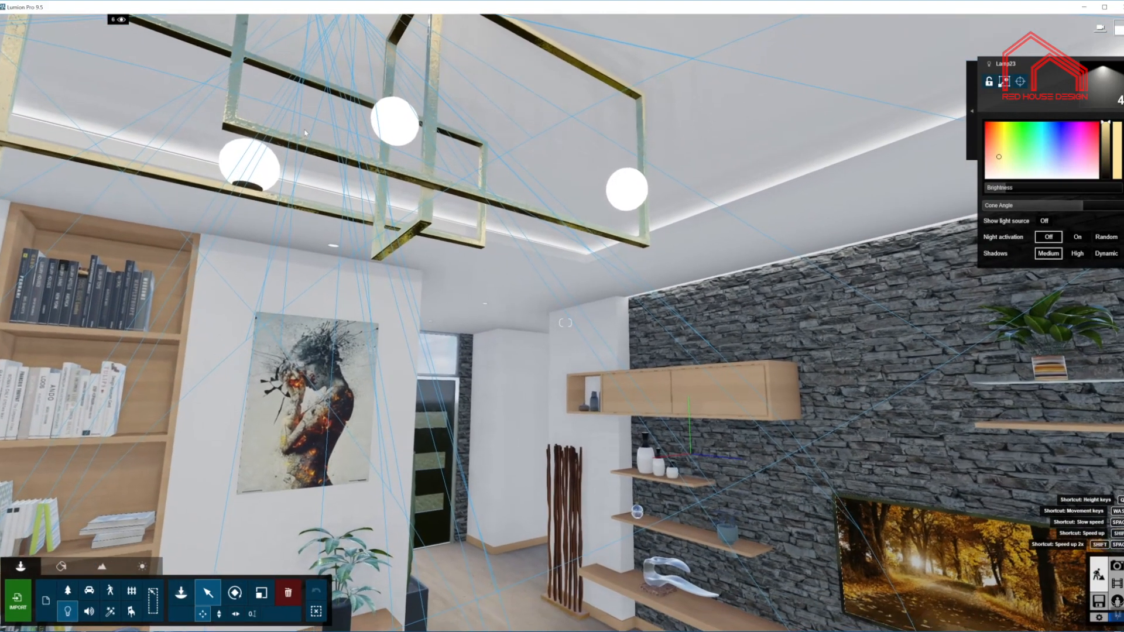
right_click_drag(565, 322, 462, 210)
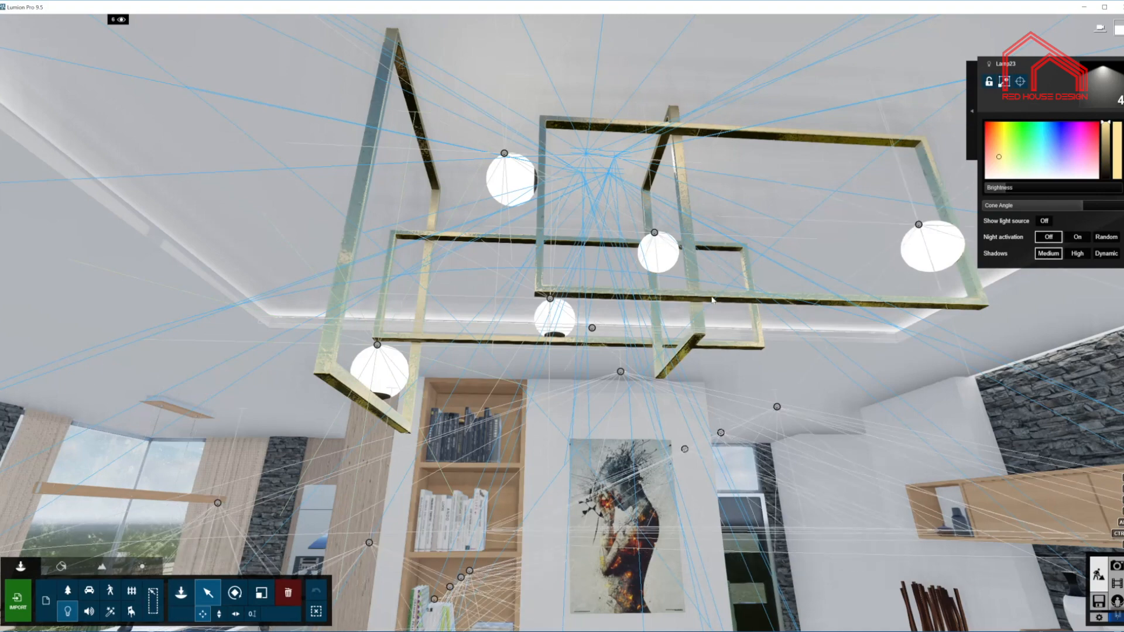
right_click_drag(712, 300, 483, 145)
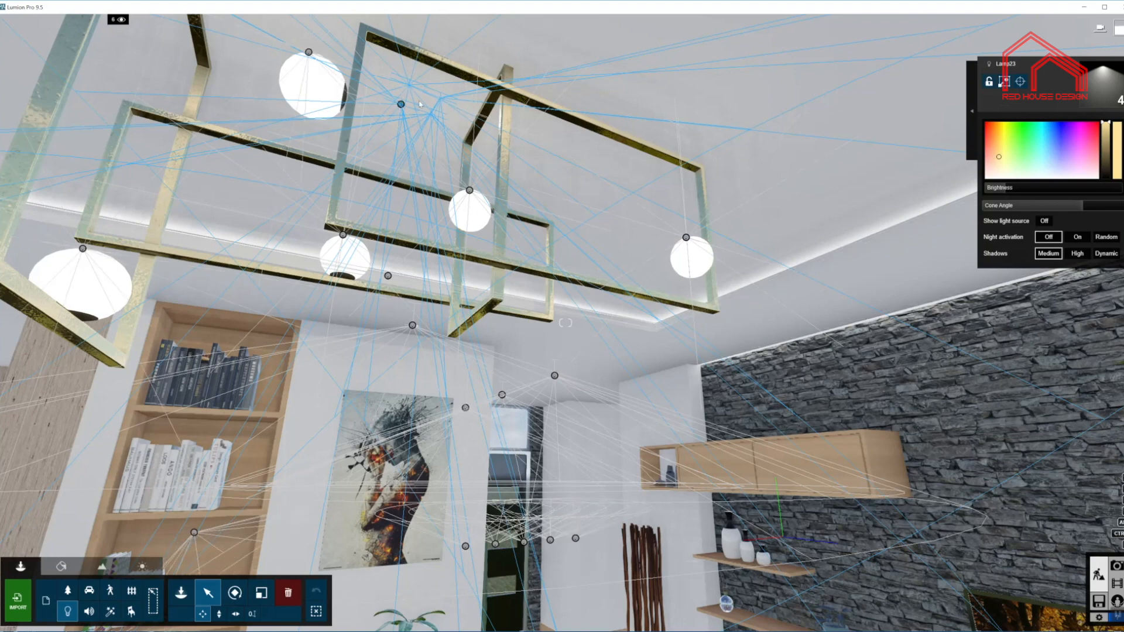
right_click_drag(264, 147, 341, 183)
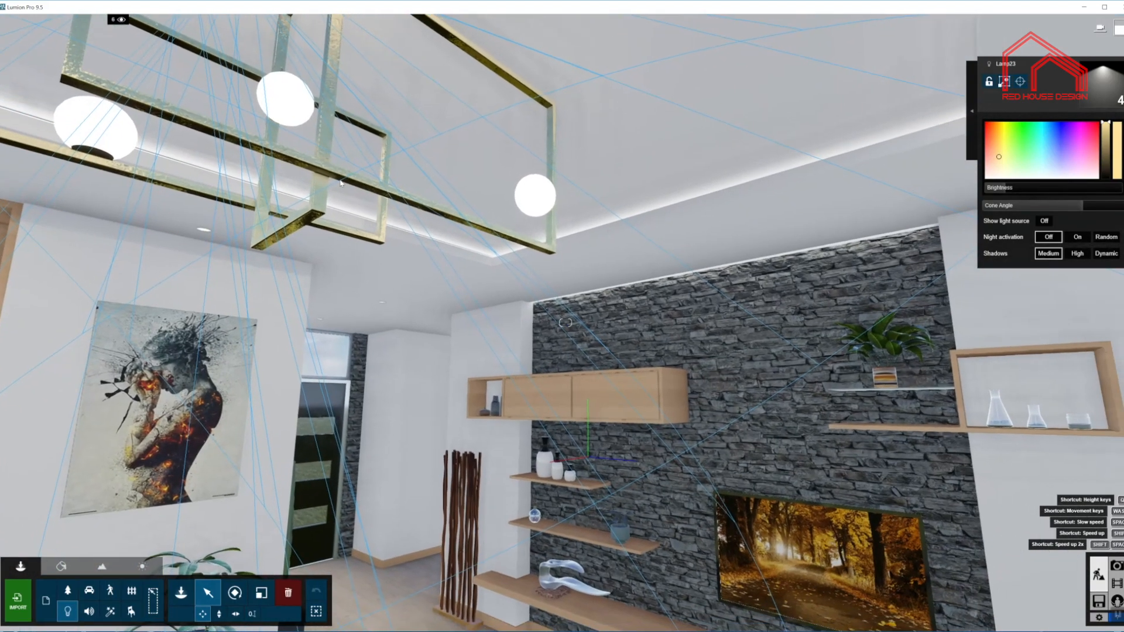
Clear the group selection, select a single Lamp23 spotlight above the chandelier and examine its direction, brightness and cone angle
left_click(316, 612)
right_click_drag(586, 443, 437, 198)
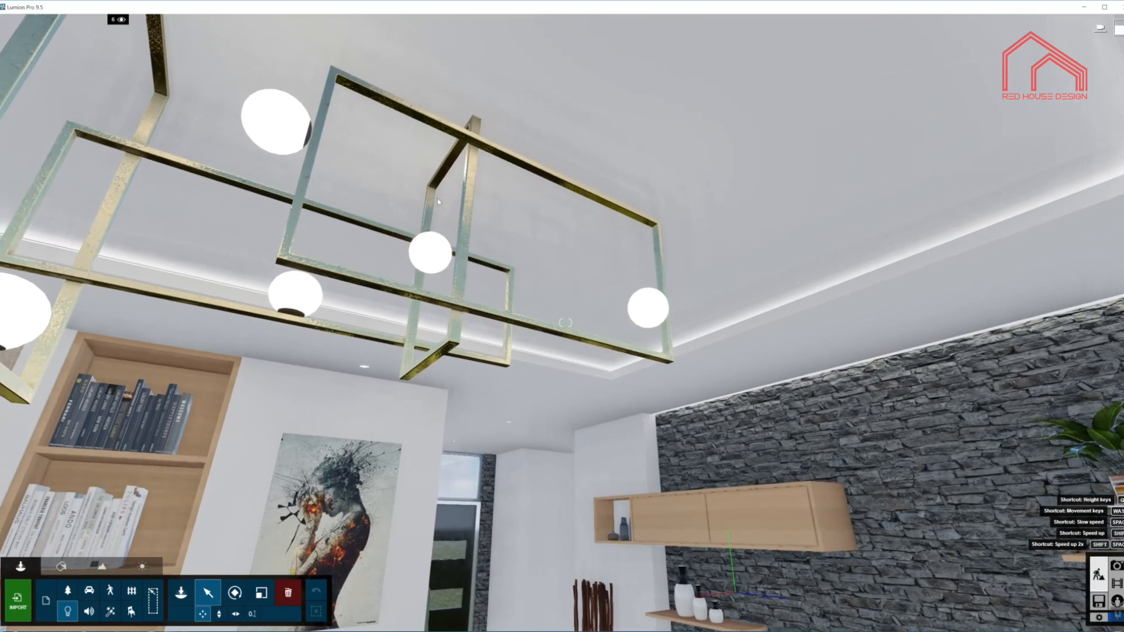
left_click(395, 157)
right_click_drag(395, 157, 481, 359)
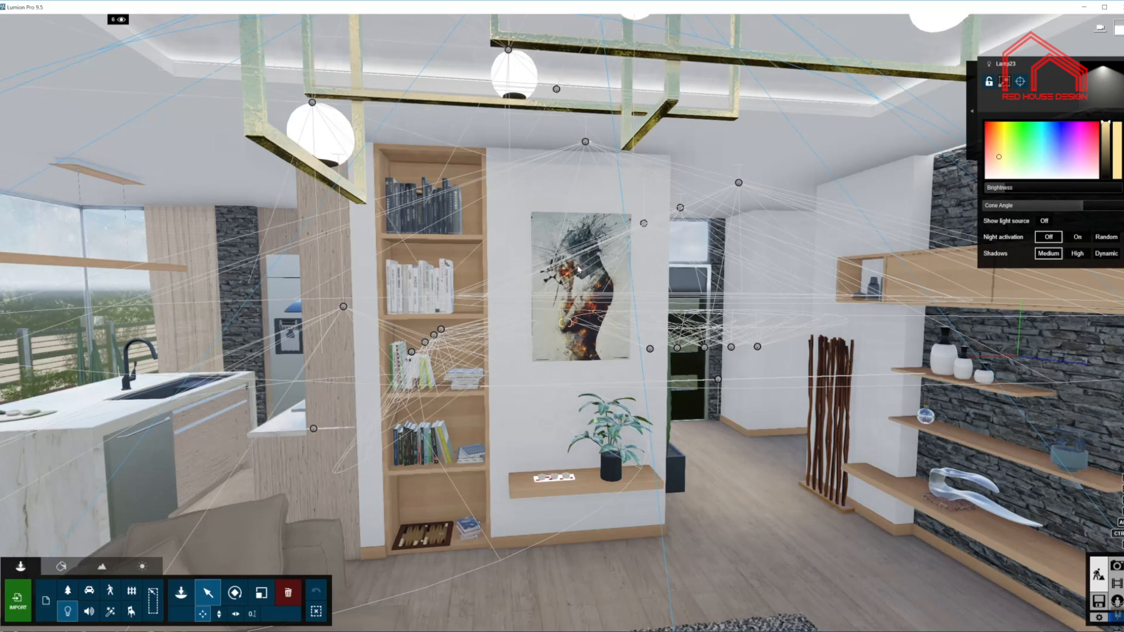
mouse_move(1005, 189)
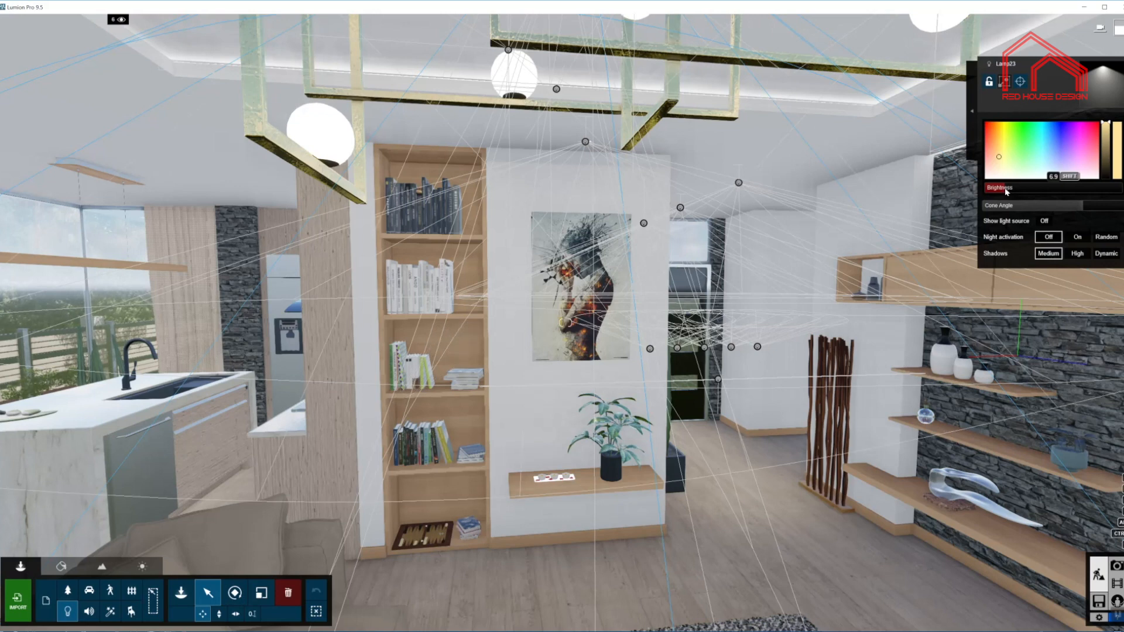
mouse_move(1054, 208)
View the whole chandelier from across the living room, then review its lighting in the 40 - Photo night shot's saved camera
right_click_drag(504, 252, 498, 189)
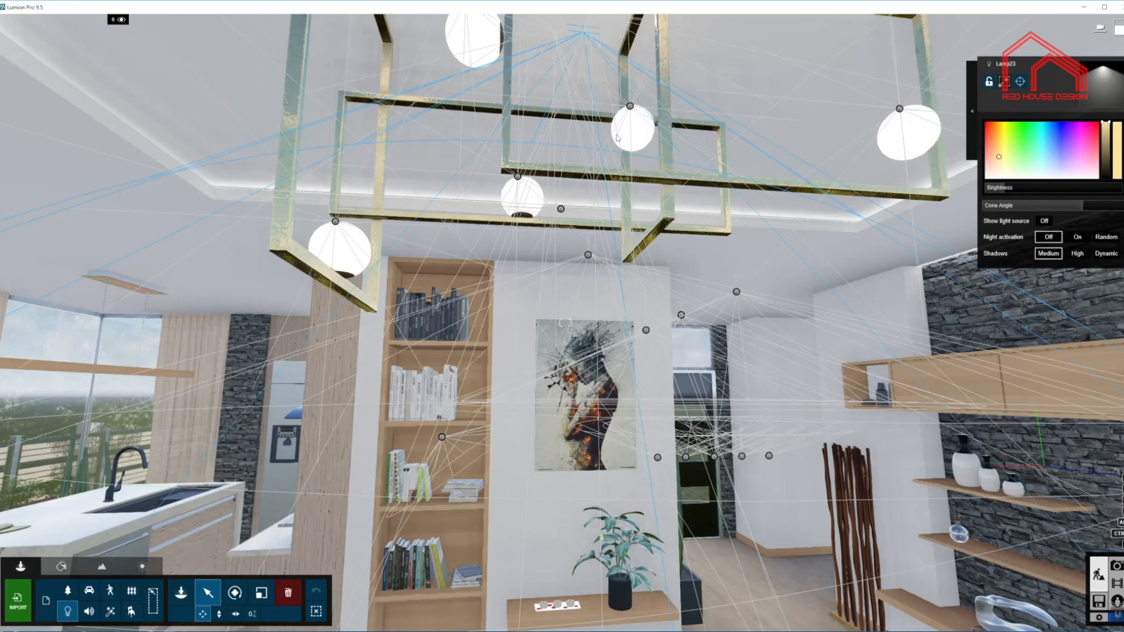
right_click_drag(641, 127, 820, 141)
key("s")
right_click_drag(995, 351, 1083, 515)
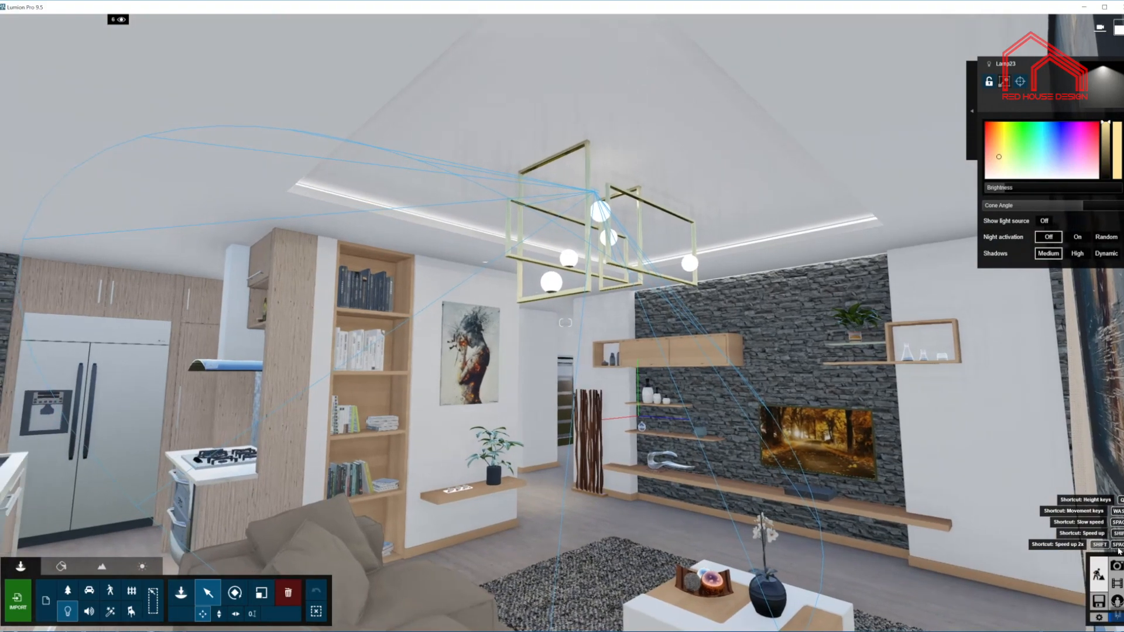
left_click(1116, 565)
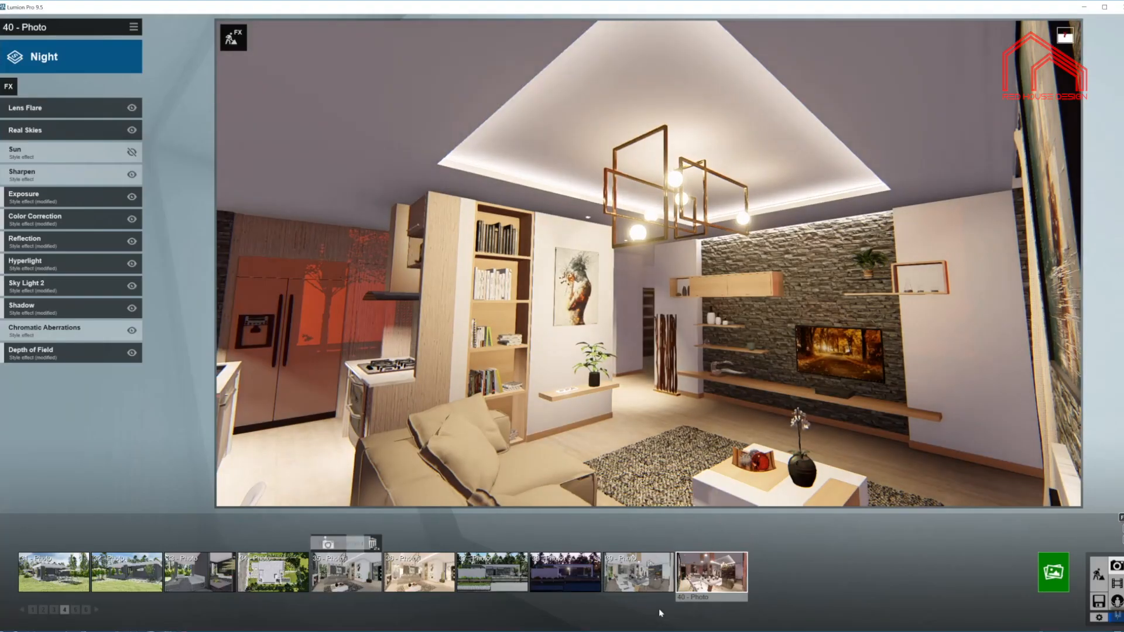
left_click(719, 577)
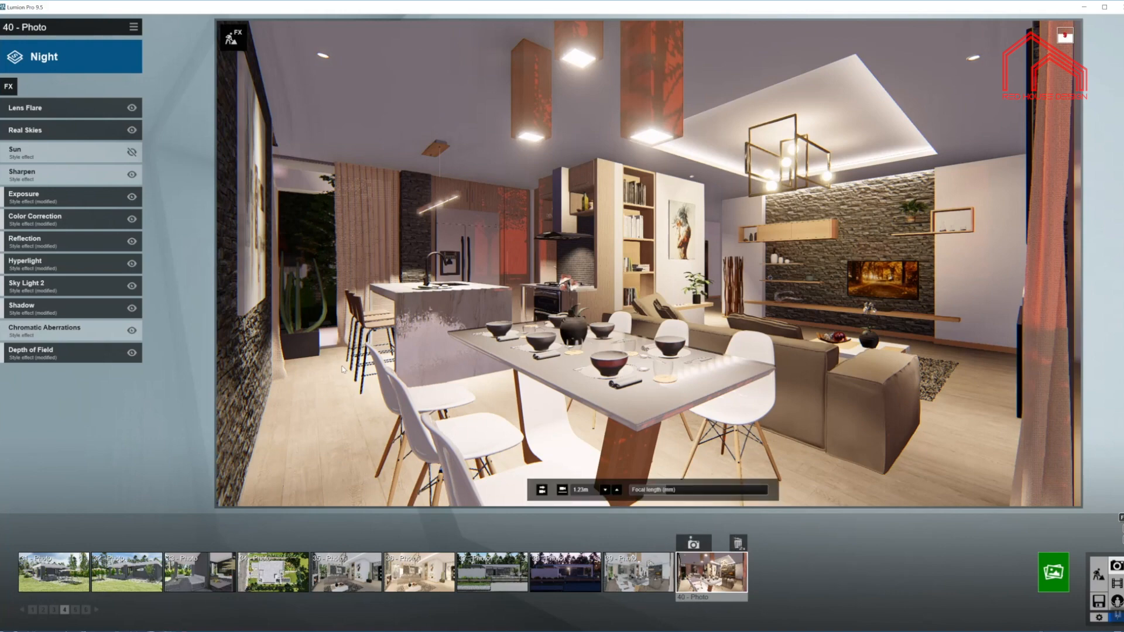
Compare the 40 - Photo night preview with the spotlight shadows shown and hidden
key("F7")
key("F7")
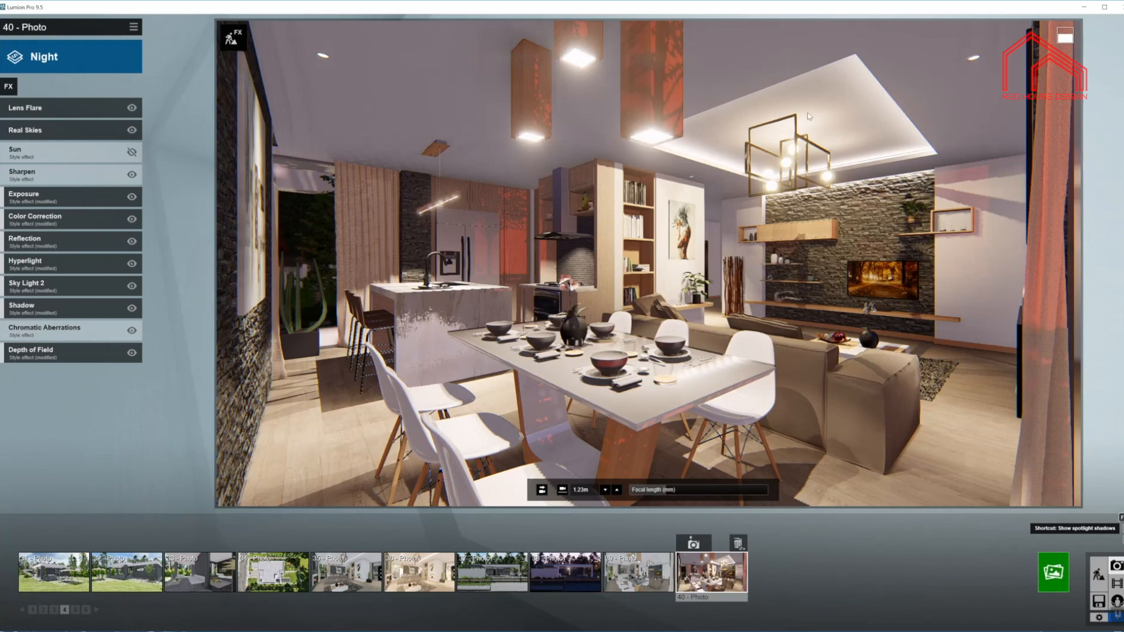
key("F7")
key("F7")
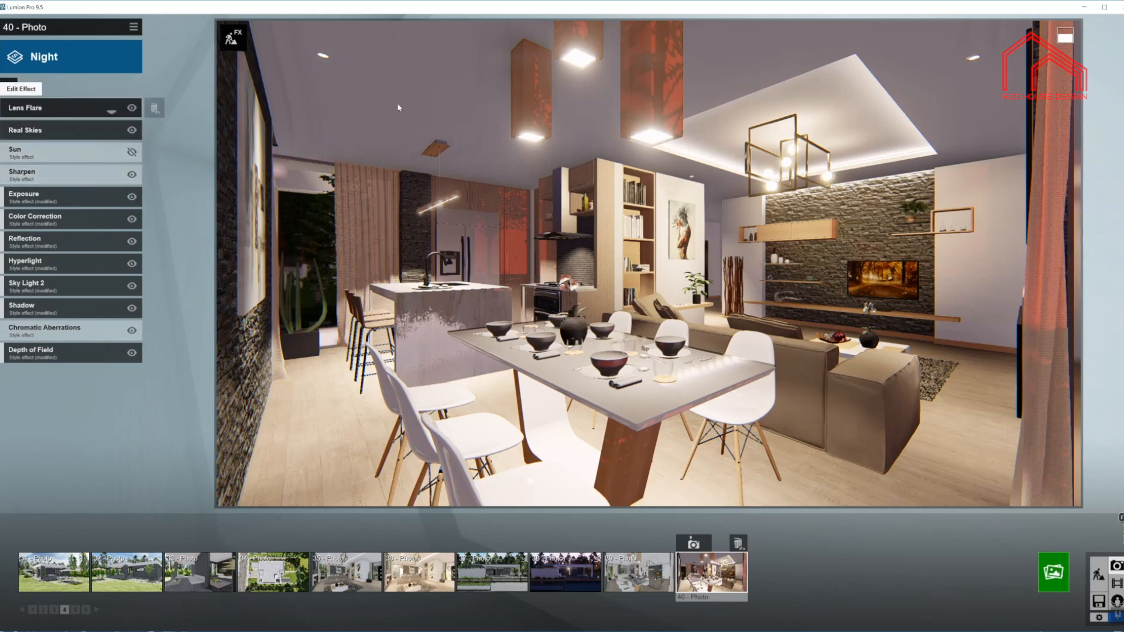
Review the Real Skies, Sharpen and Exposure effect settings of the 40 - Photo night shot
left_click(74, 133)
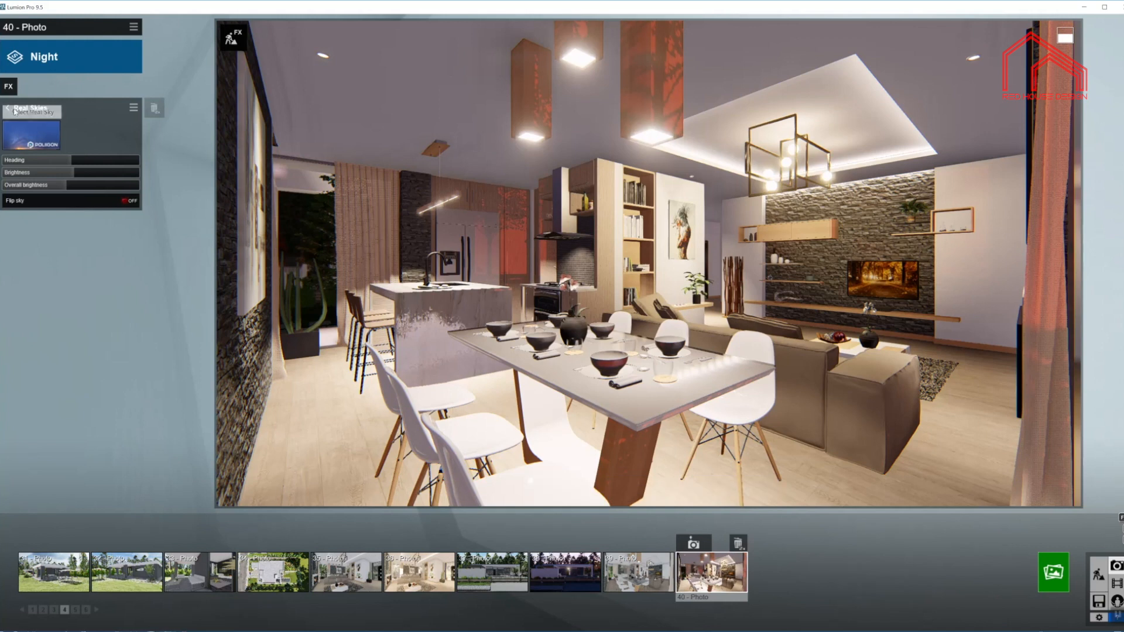
left_click(62, 110)
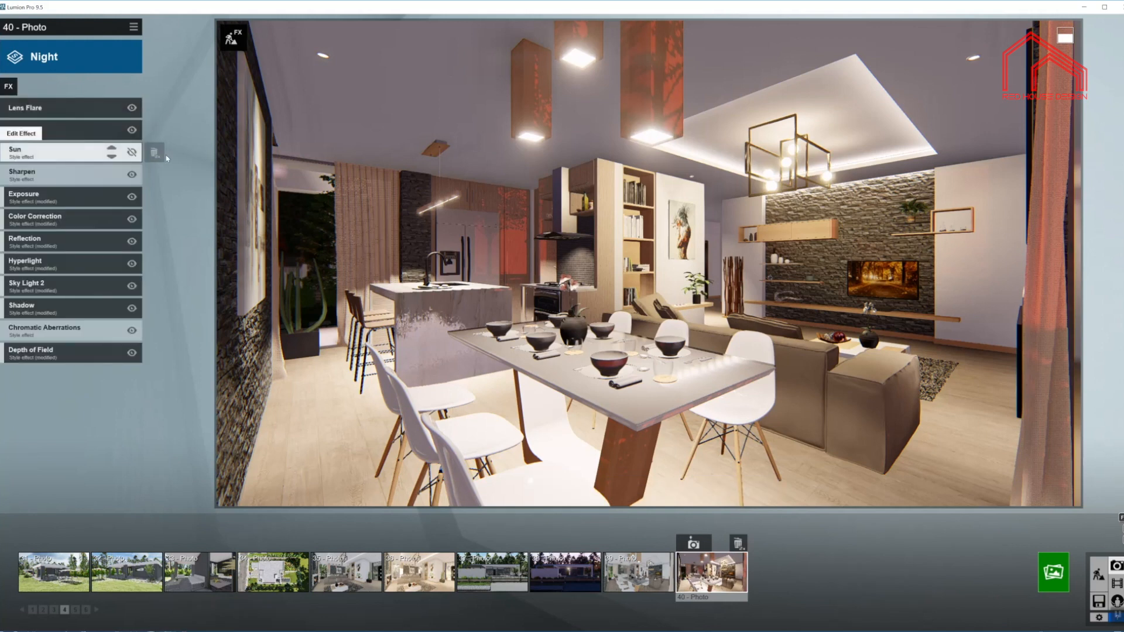
left_click(72, 175)
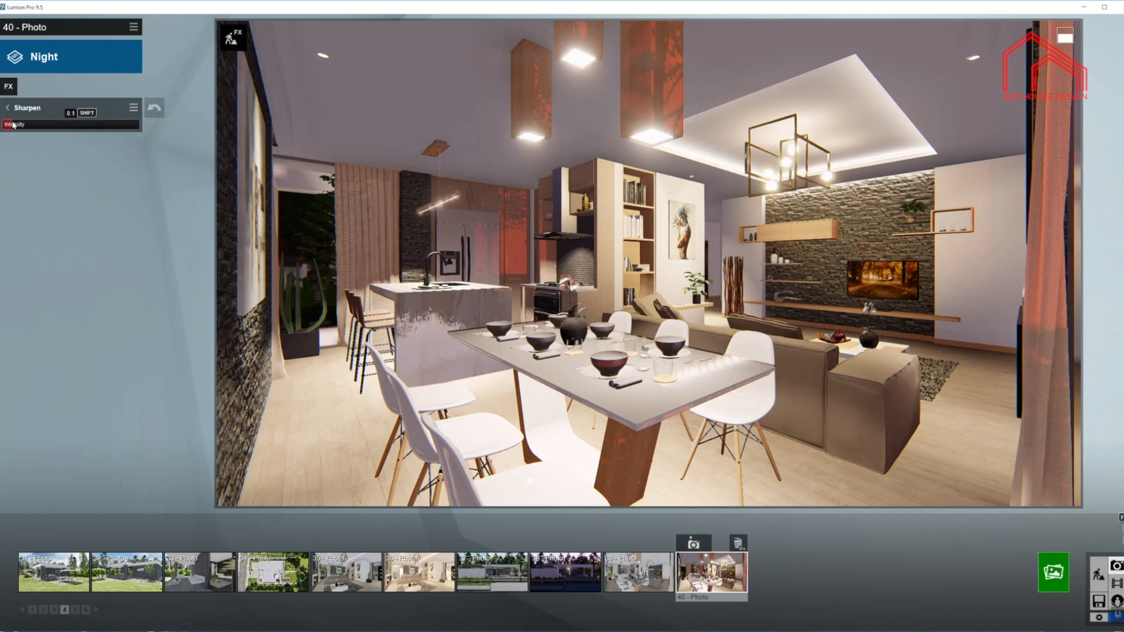
left_click(7, 108)
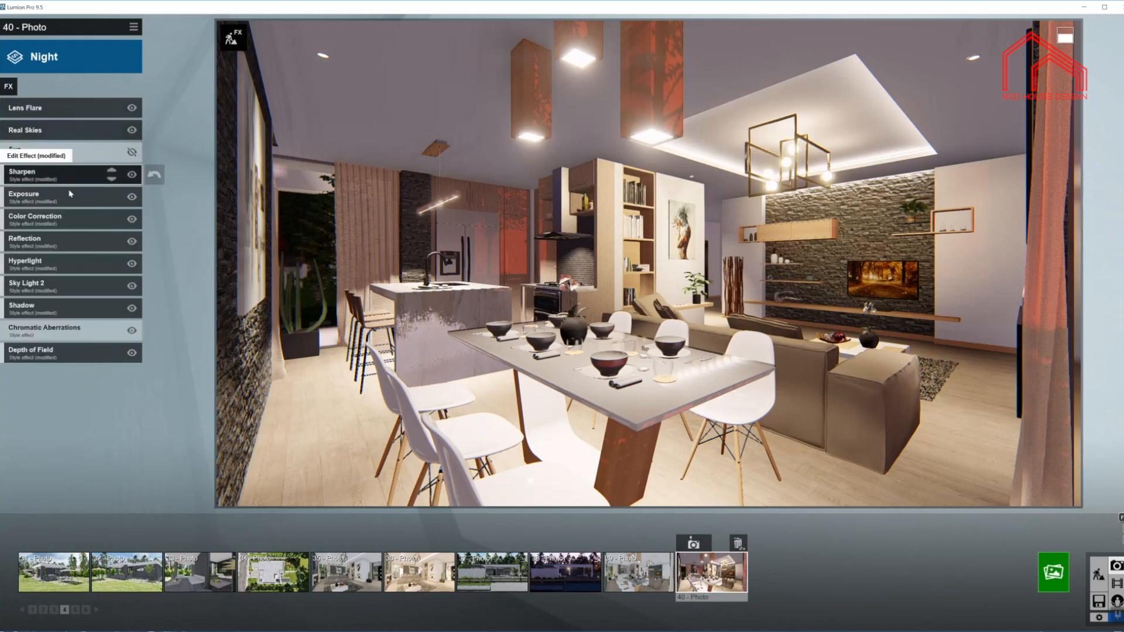
left_click(78, 190)
mouse_move(96, 126)
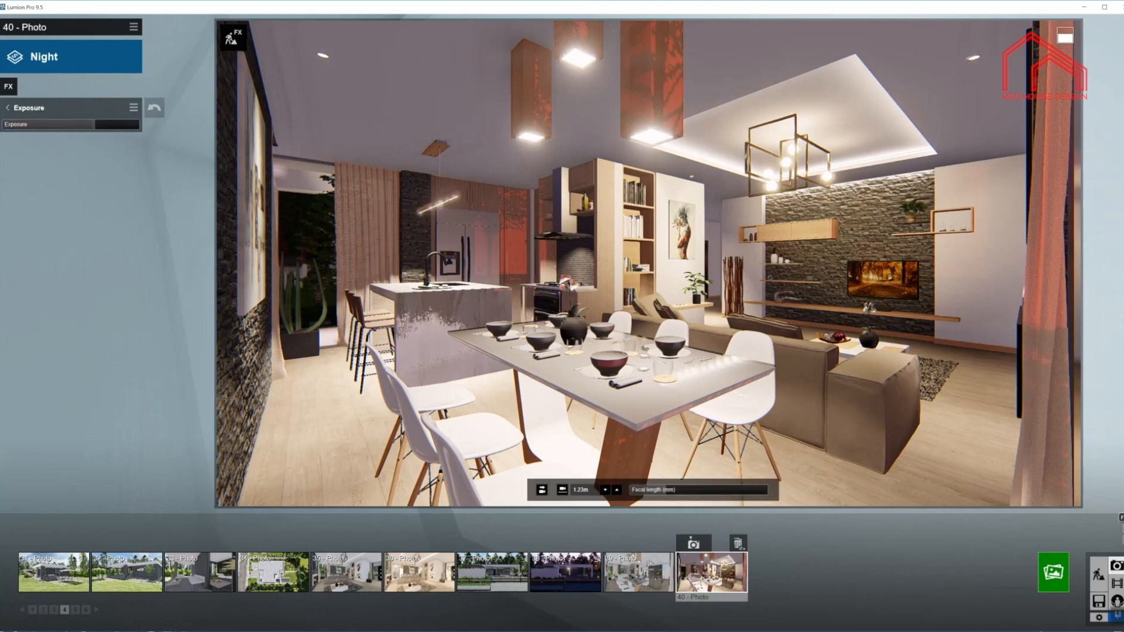
left_click(7, 108)
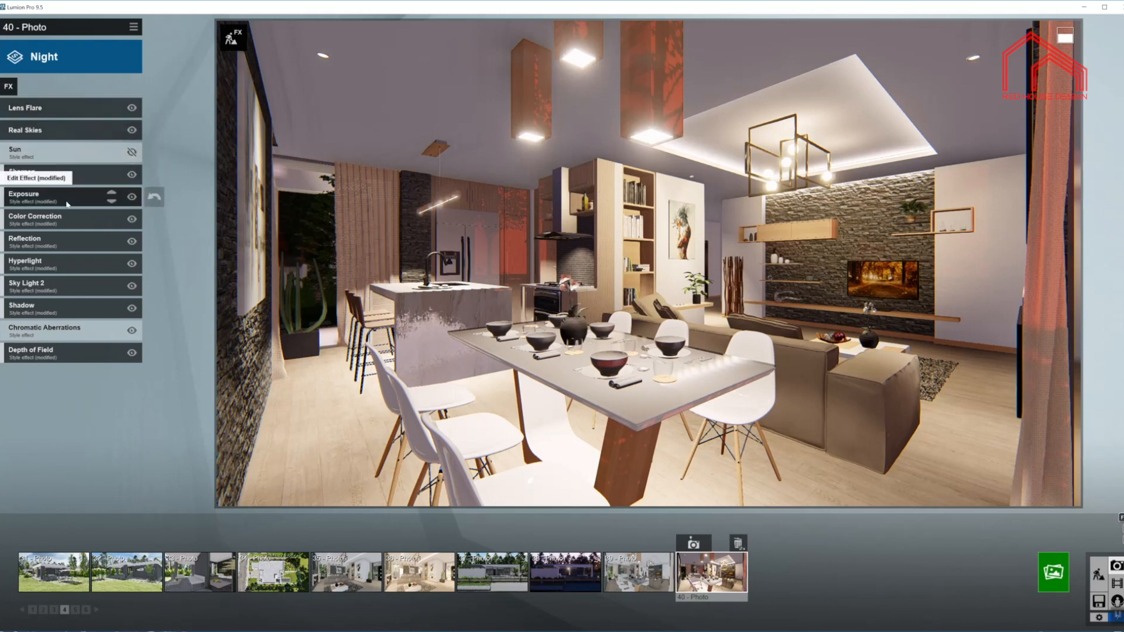
Examine the Color Correction values, the Reflection settings and the reflection planes placed in the room
left_click(74, 216)
mouse_move(97, 124)
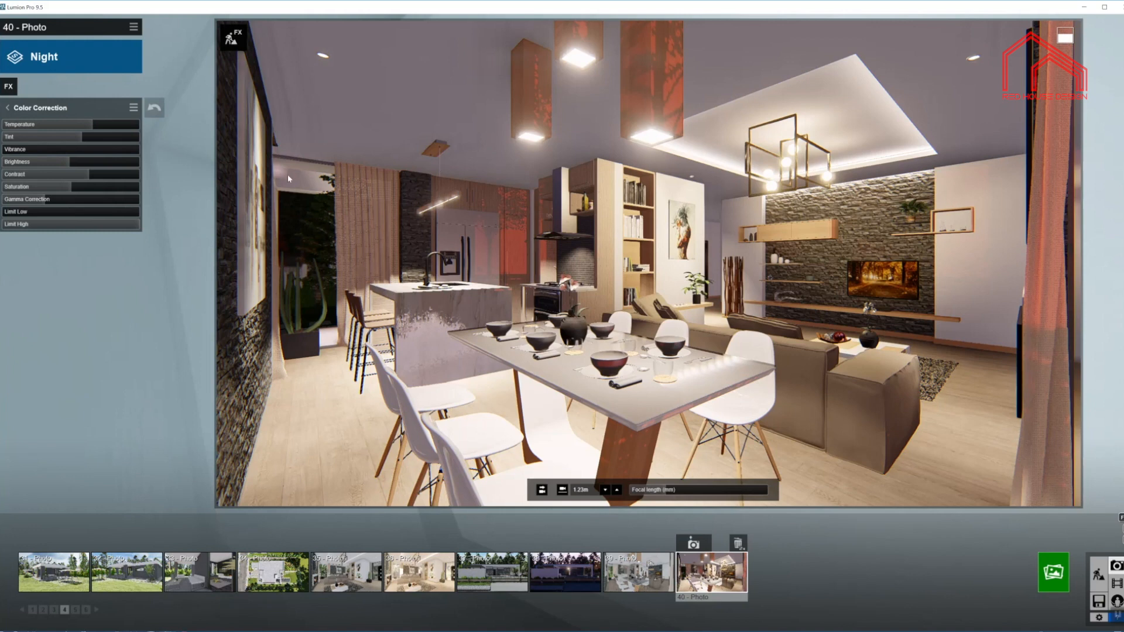
mouse_move(84, 143)
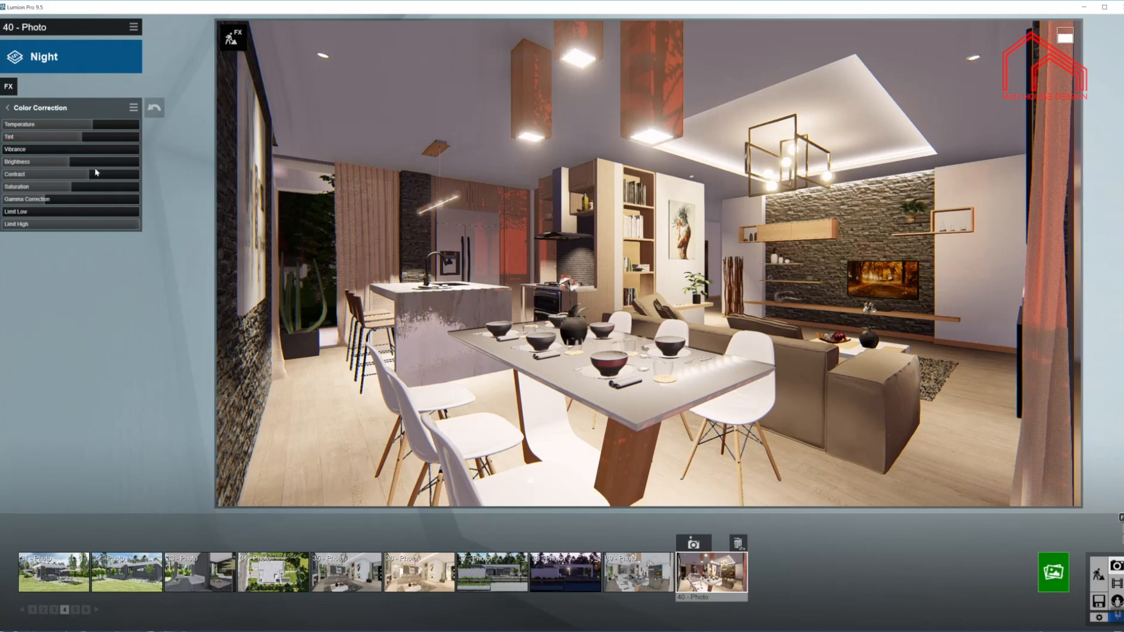
mouse_move(73, 167)
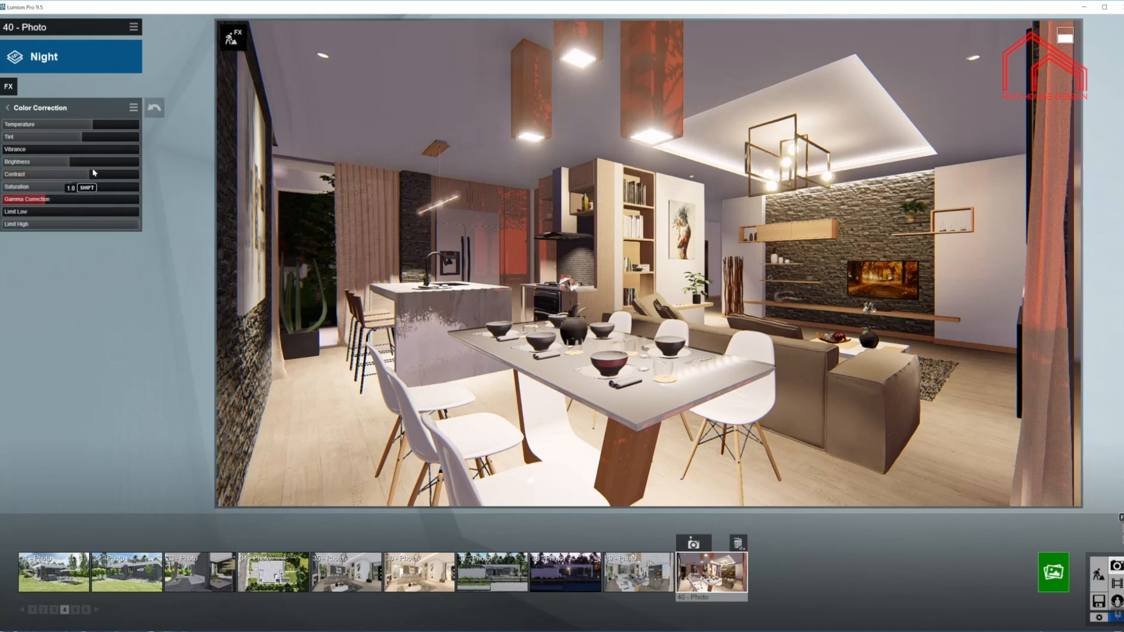
left_click(7, 107)
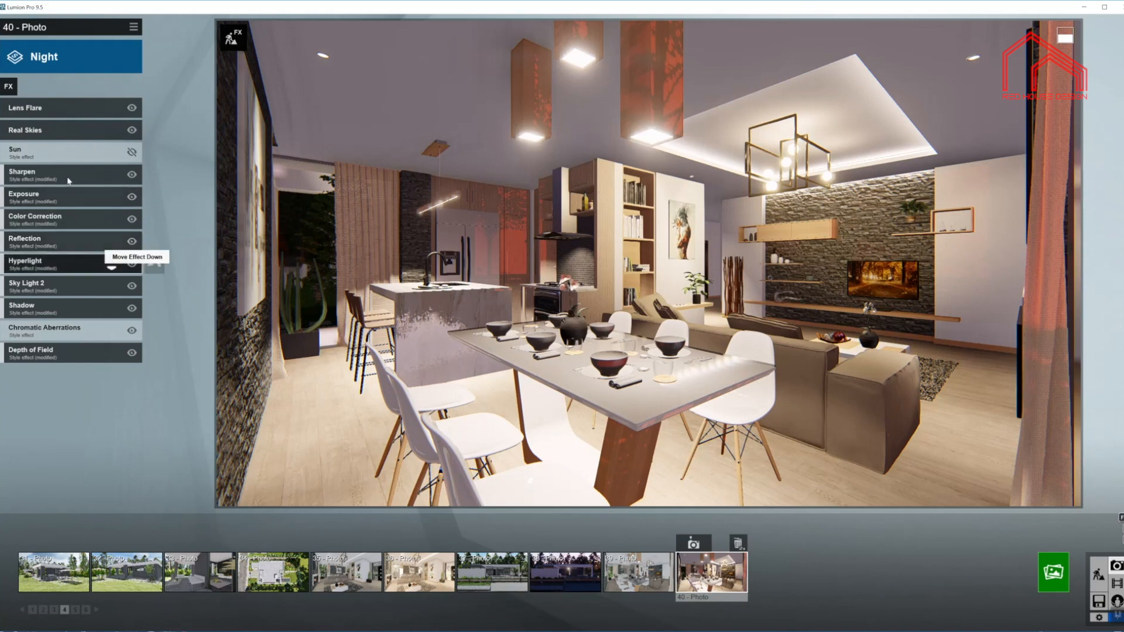
left_click(70, 240)
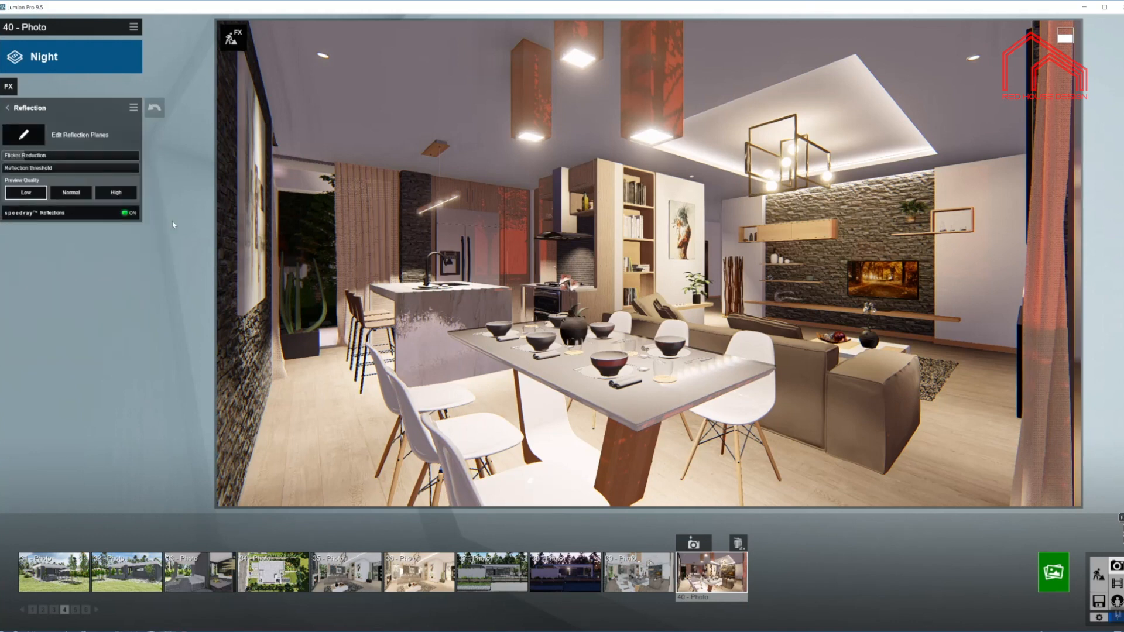
left_click(26, 135)
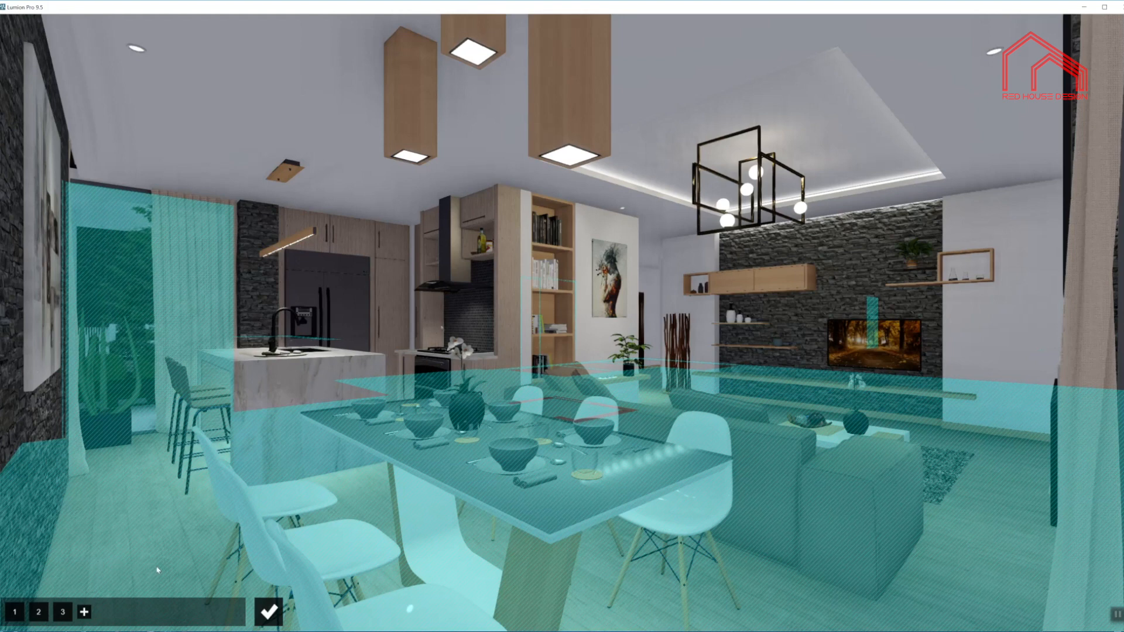
left_click(271, 612)
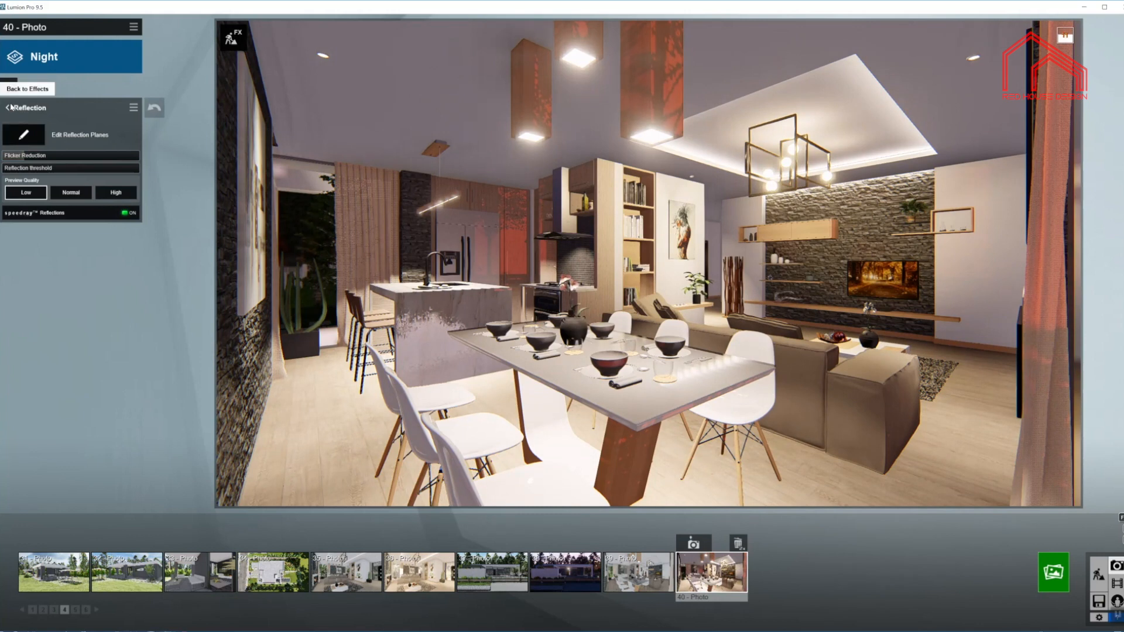
left_click(12, 108)
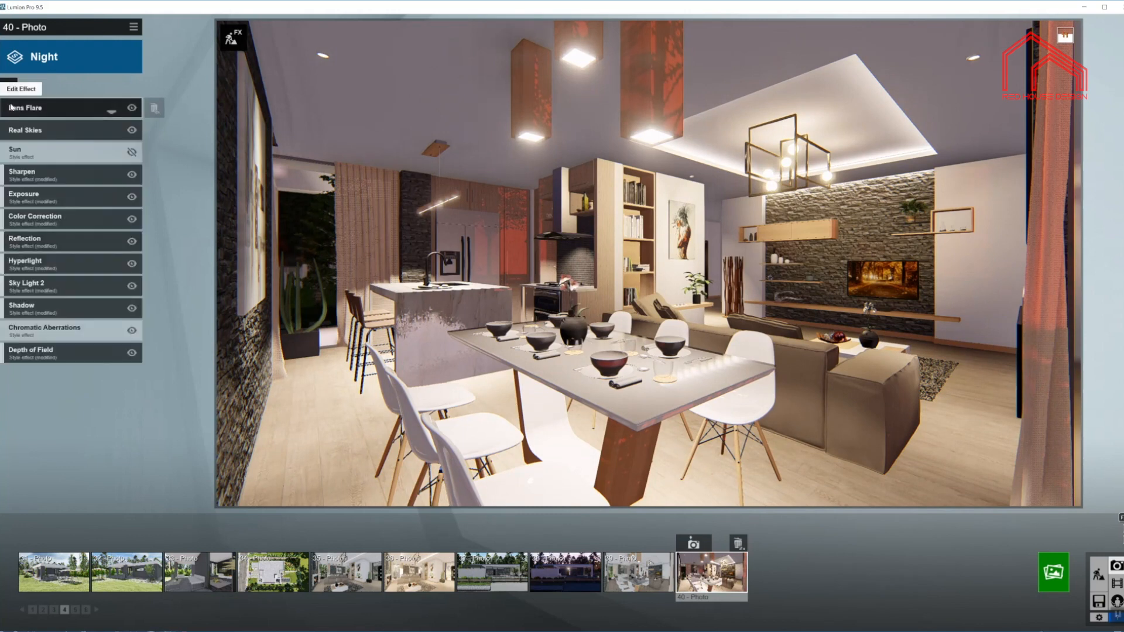
Inspect the Hyperlight amount and the Sky Light 2, Shadow and Chromatic Aberrations effect settings
left_click(76, 261)
left_click(76, 124)
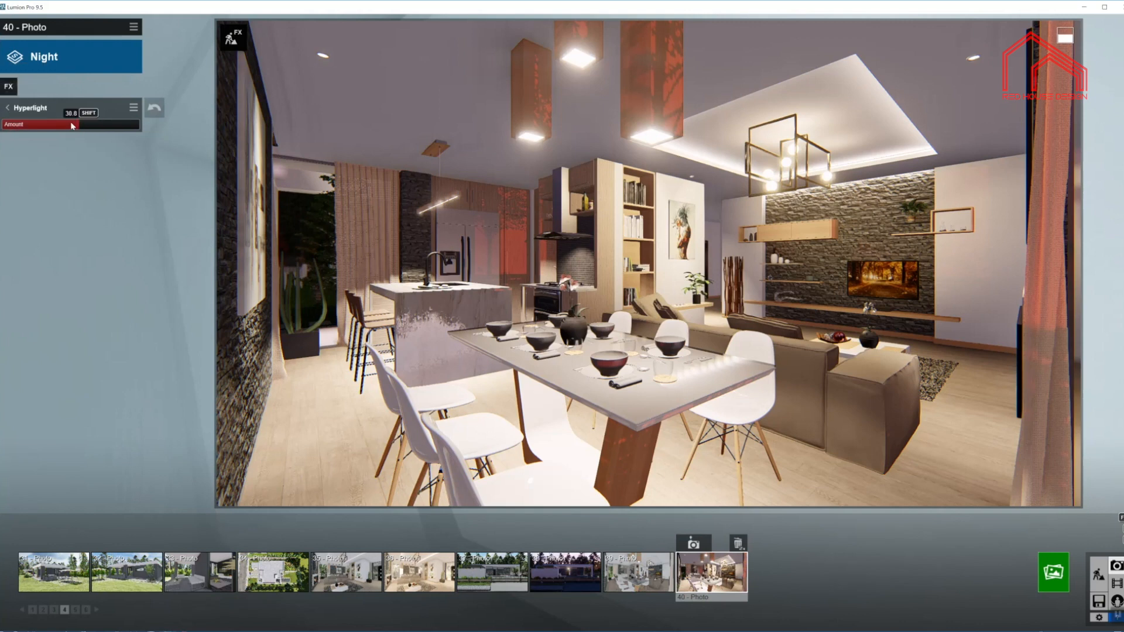
left_click(12, 108)
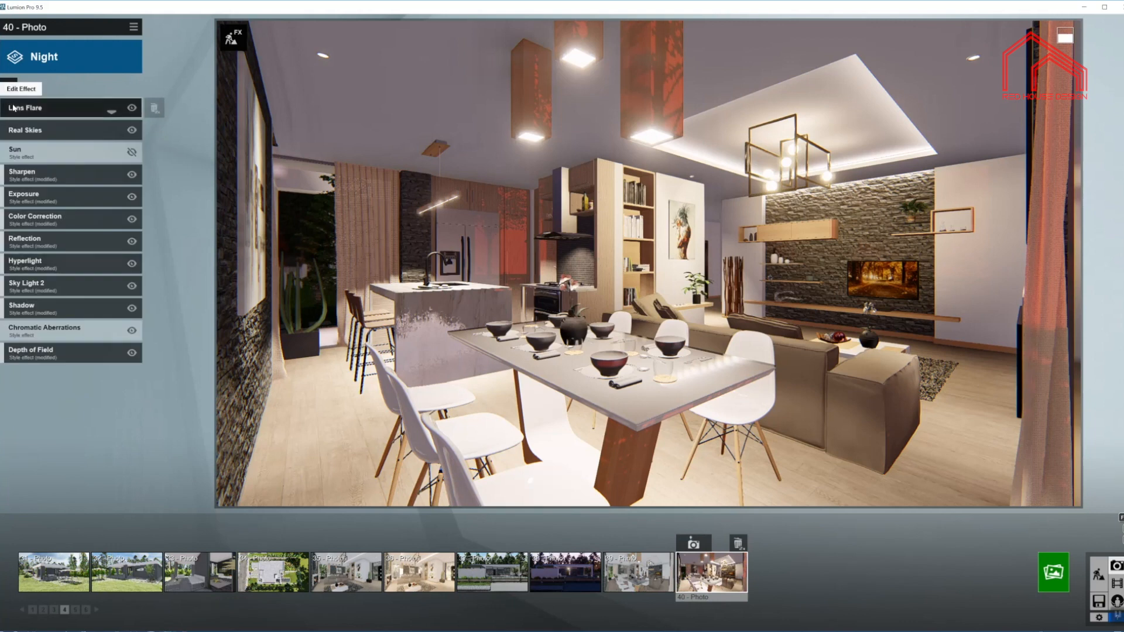
left_click(78, 291)
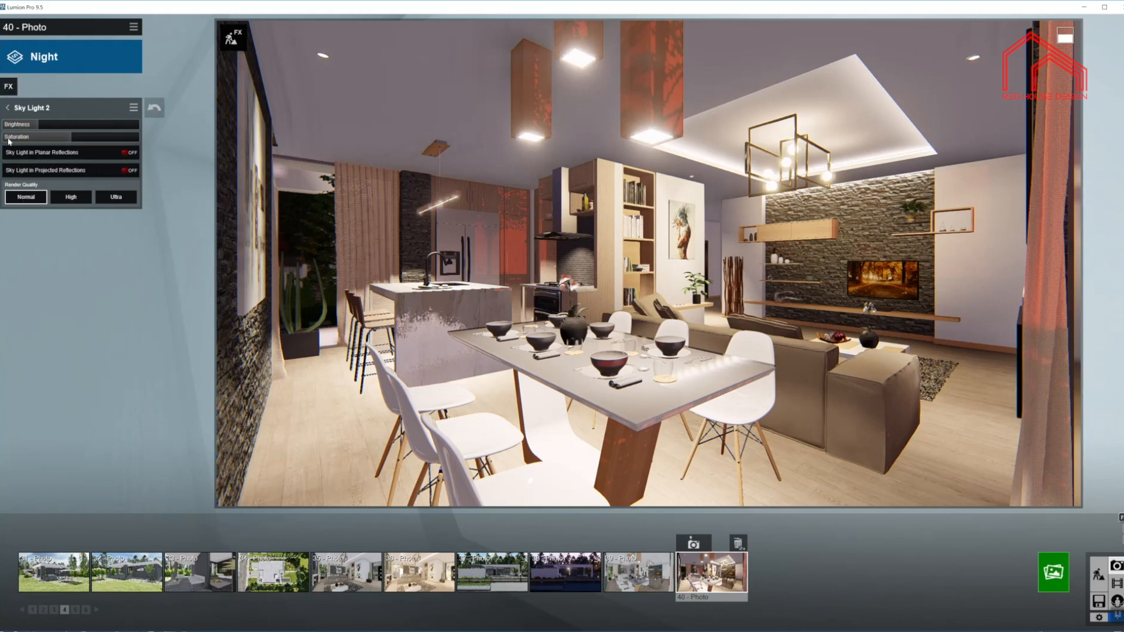
left_click(6, 103)
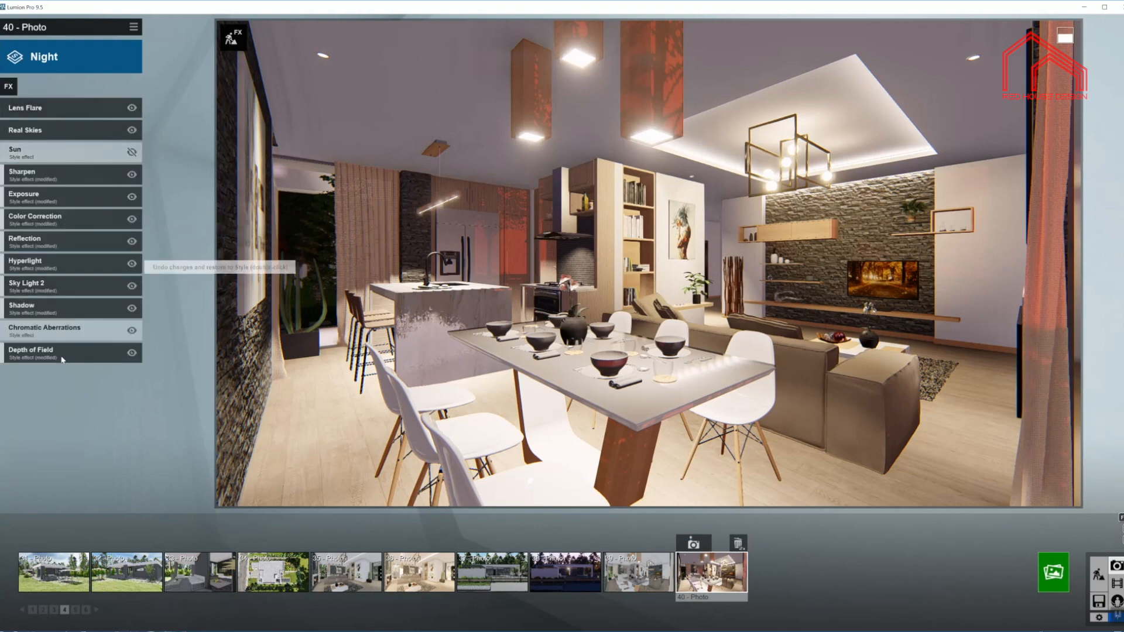
left_click(69, 305)
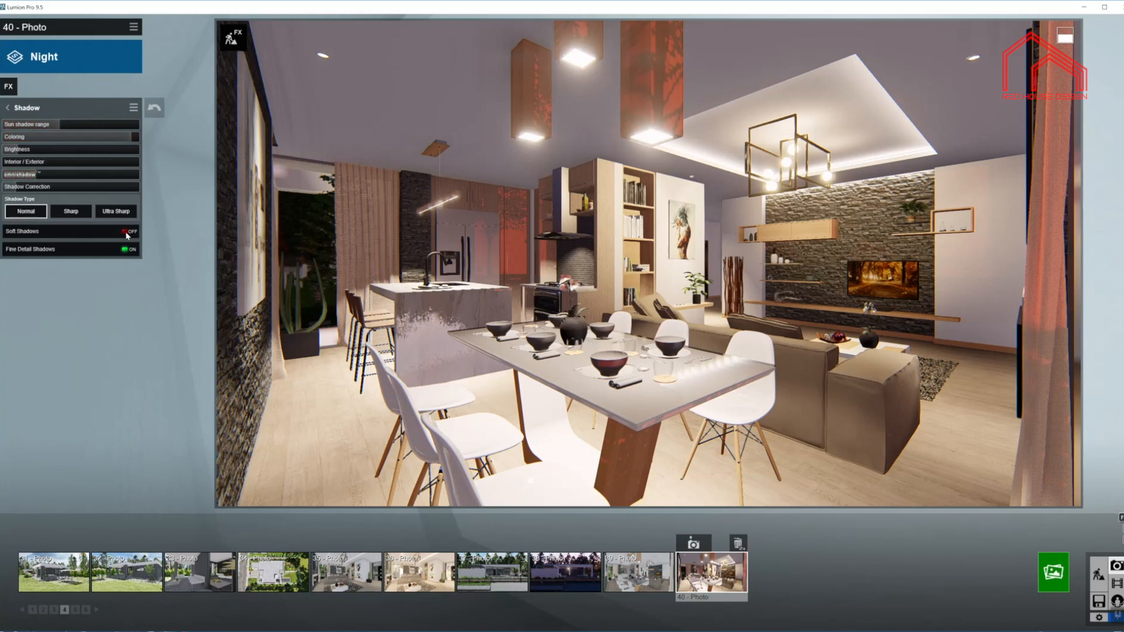
left_click(8, 108)
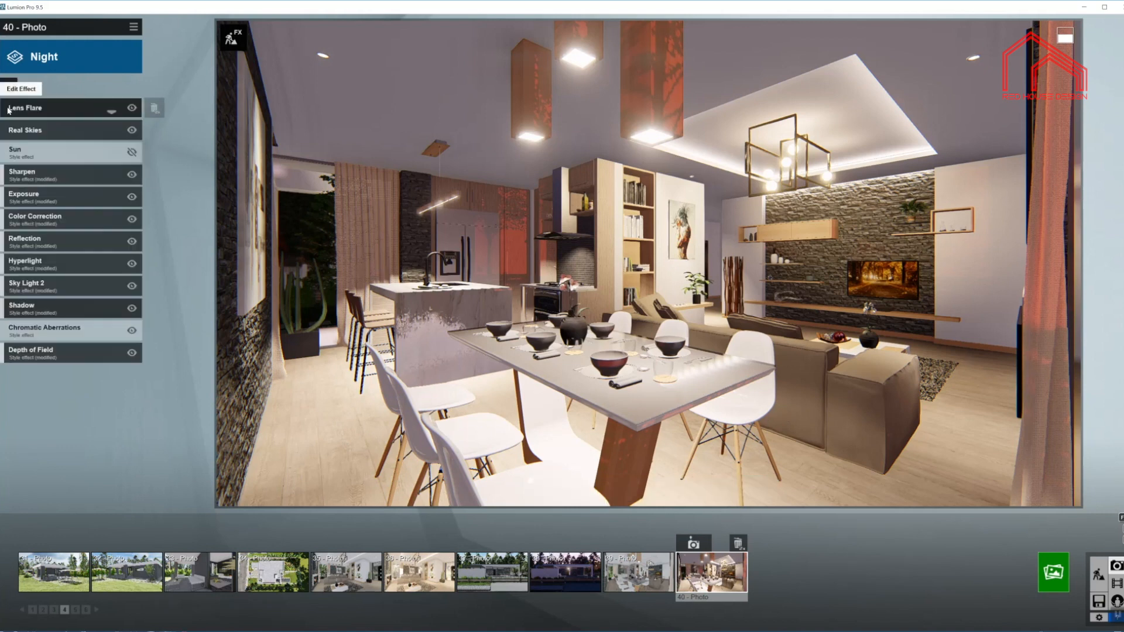
left_click(67, 330)
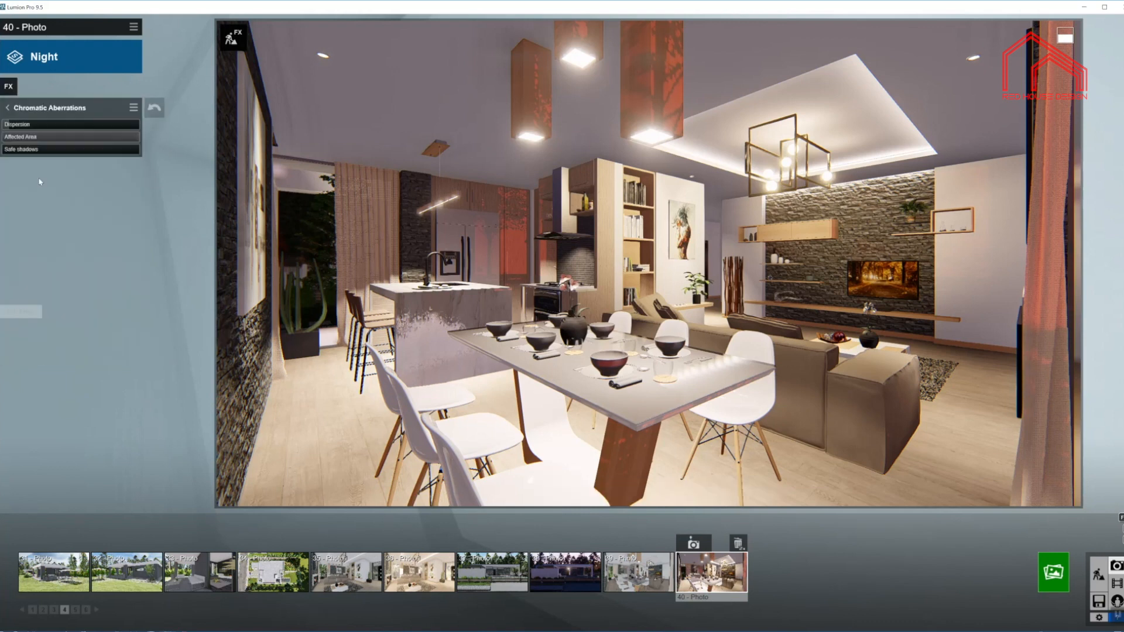
left_click(8, 107)
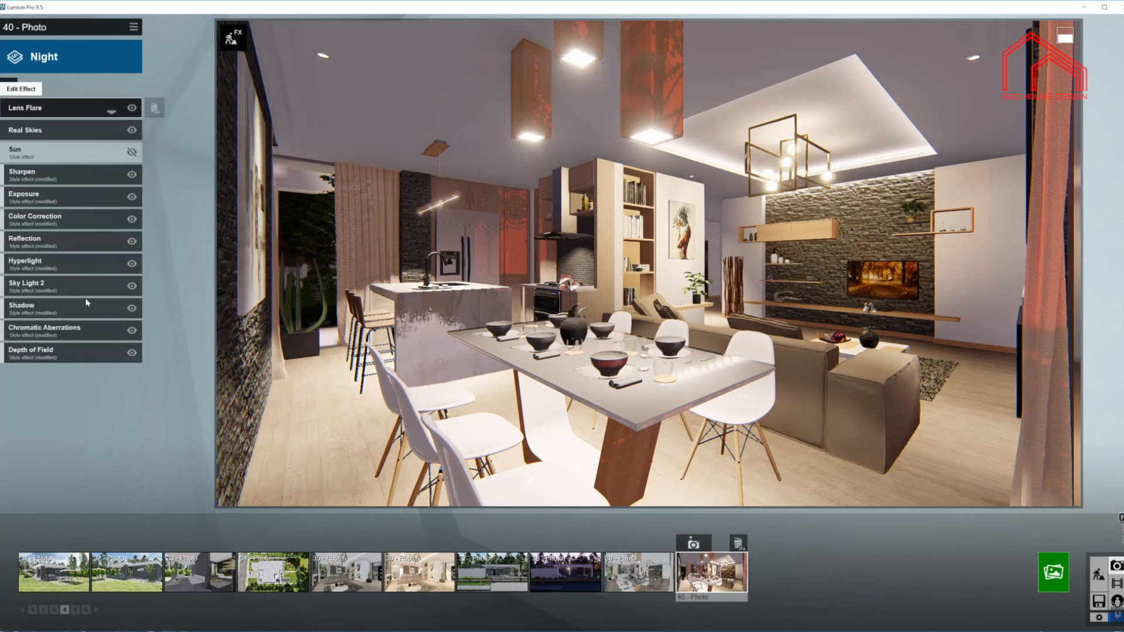
Examine the Depth of Field settings and its focus-point view, leaving the focus as it is, and return to the effects list
left_click(82, 350)
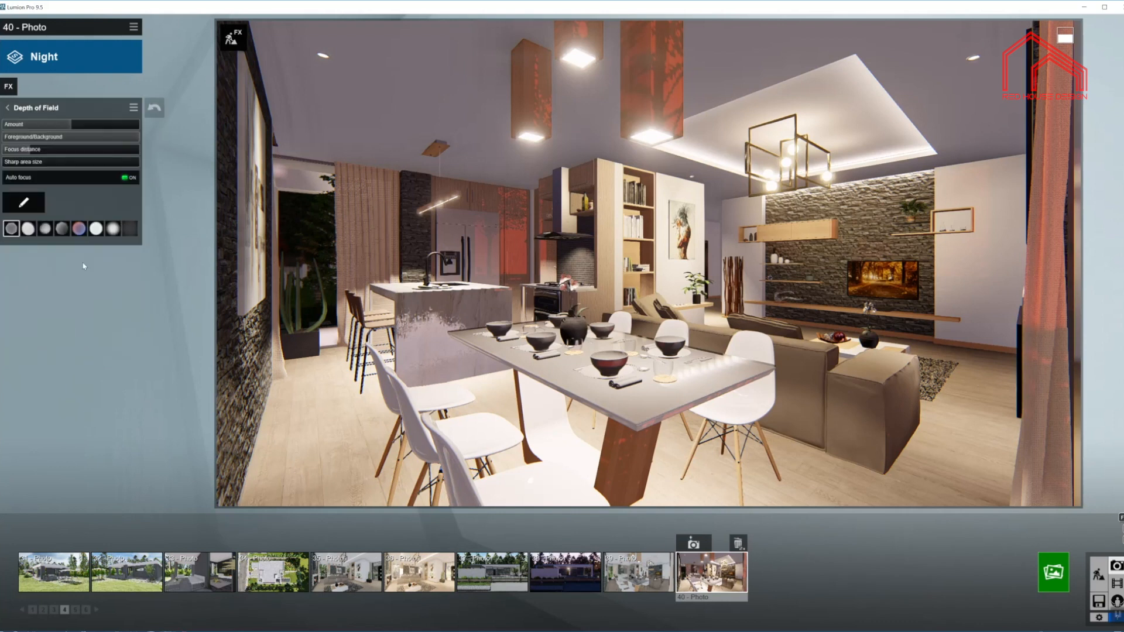
left_click(25, 203)
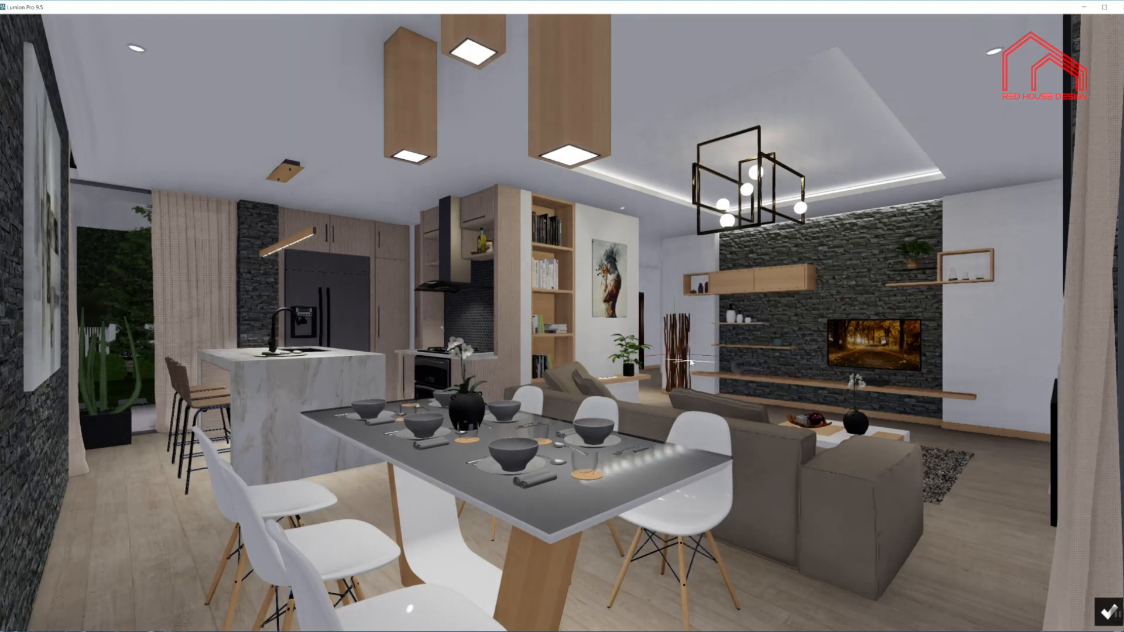
left_click(1103, 610)
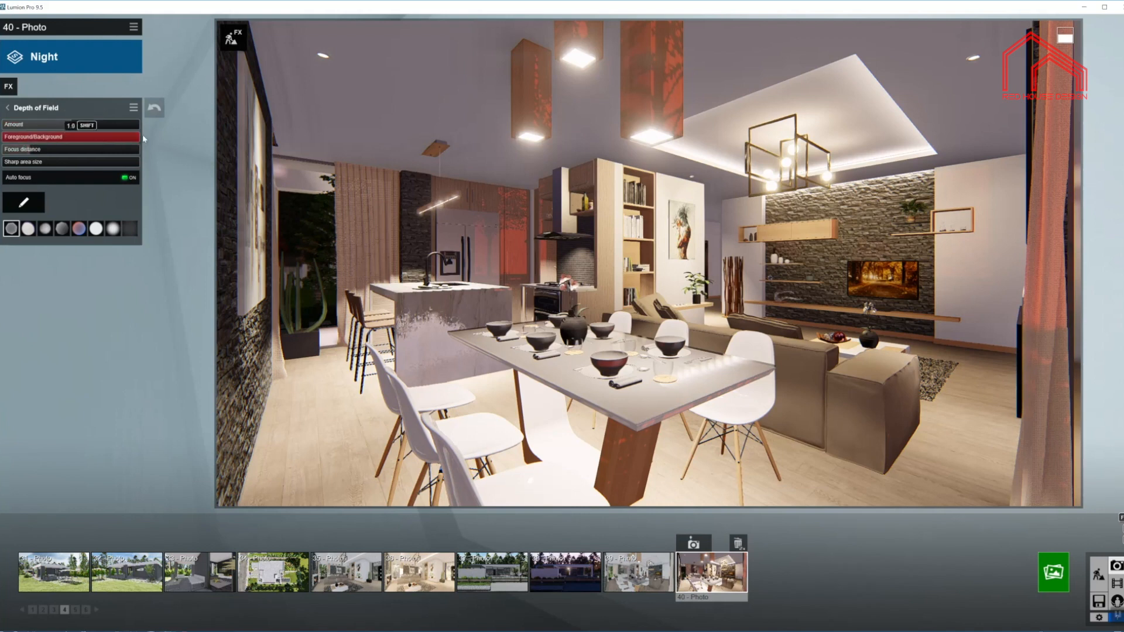
mouse_move(760, 296)
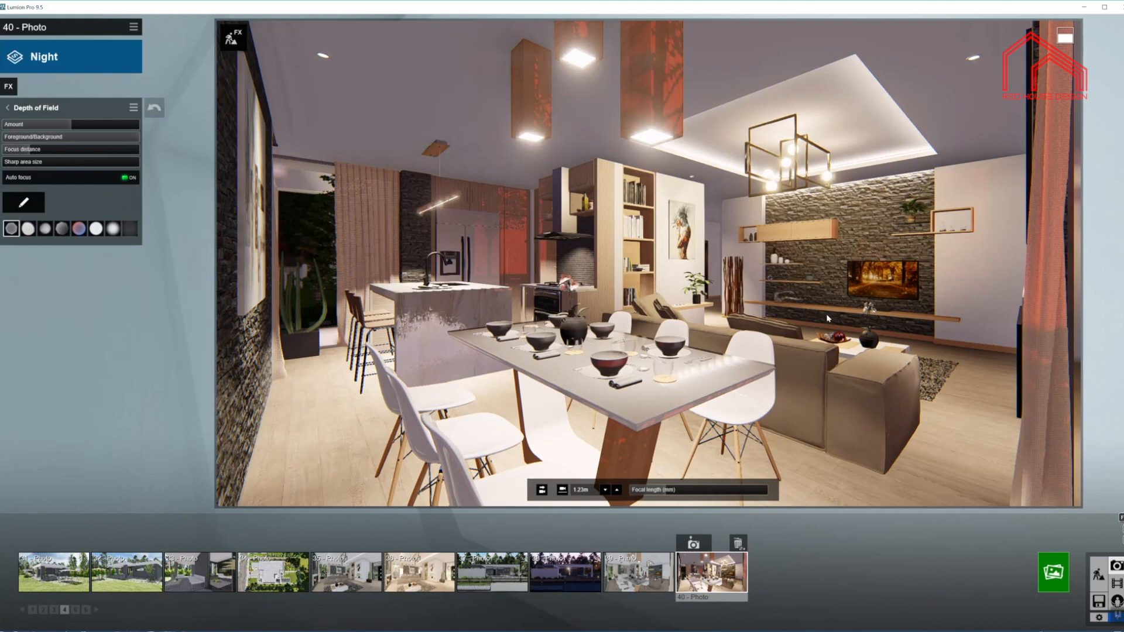
left_click(8, 108)
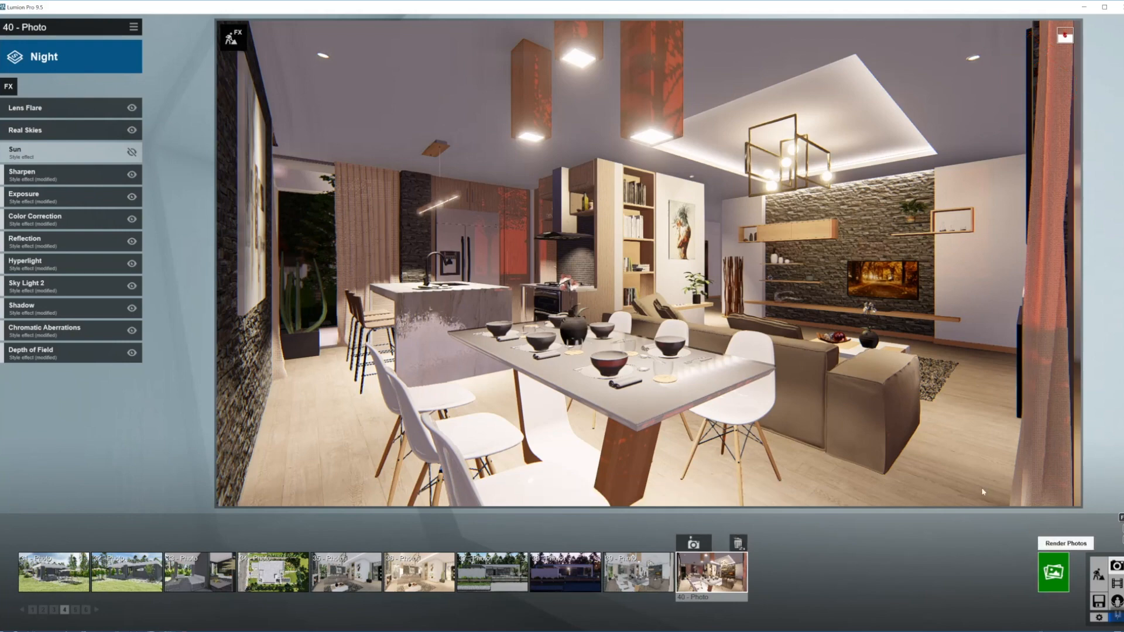
Render the 40 - Photo night shot as a JPG on the Desktop, overwriting the existing file Bungallow_#6_10
left_click(1053, 573)
left_click(461, 439)
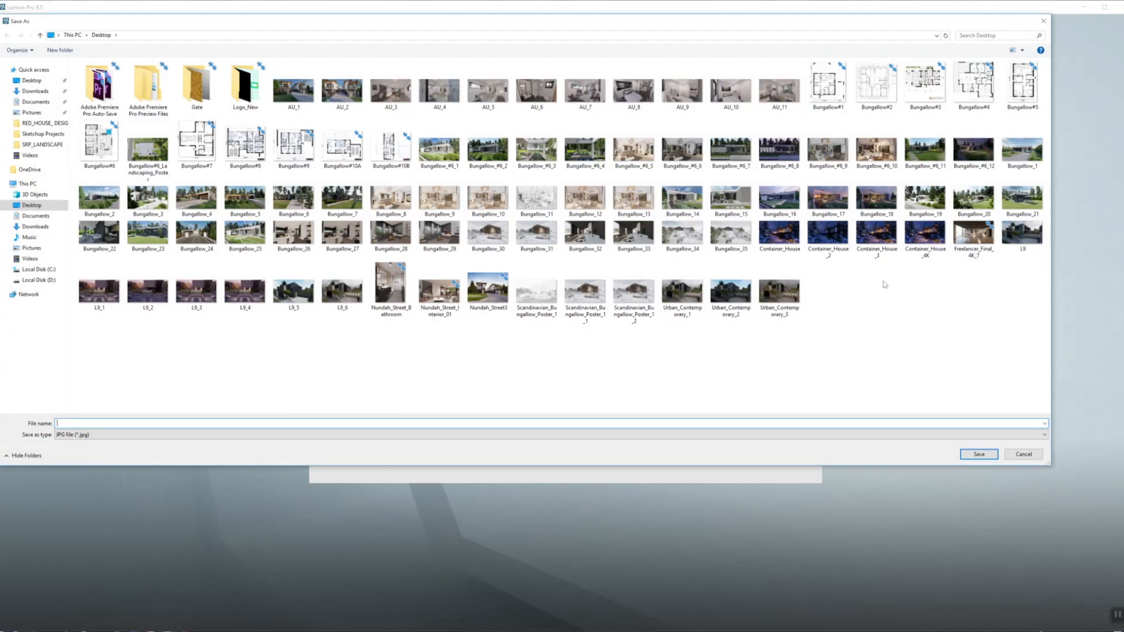
left_click(878, 159)
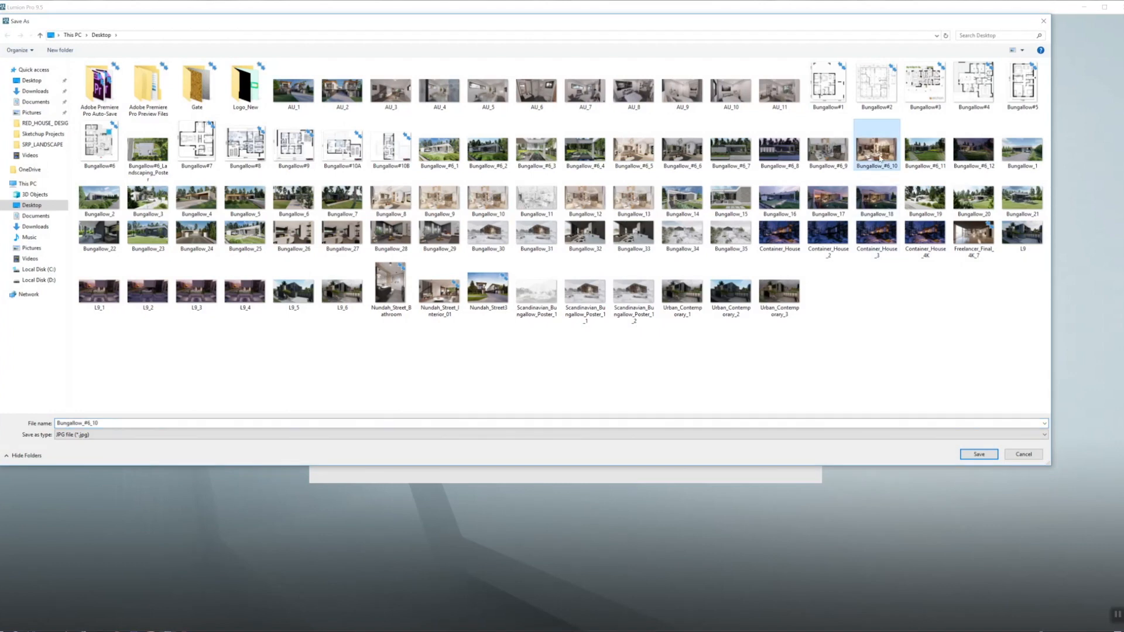
key("Return")
key("y")
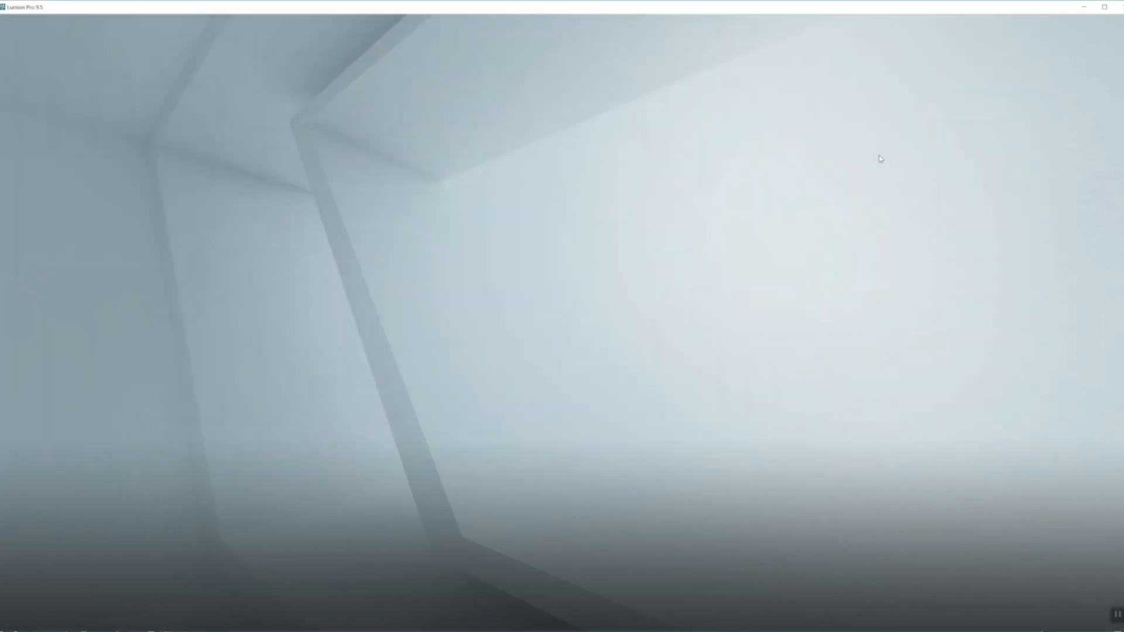